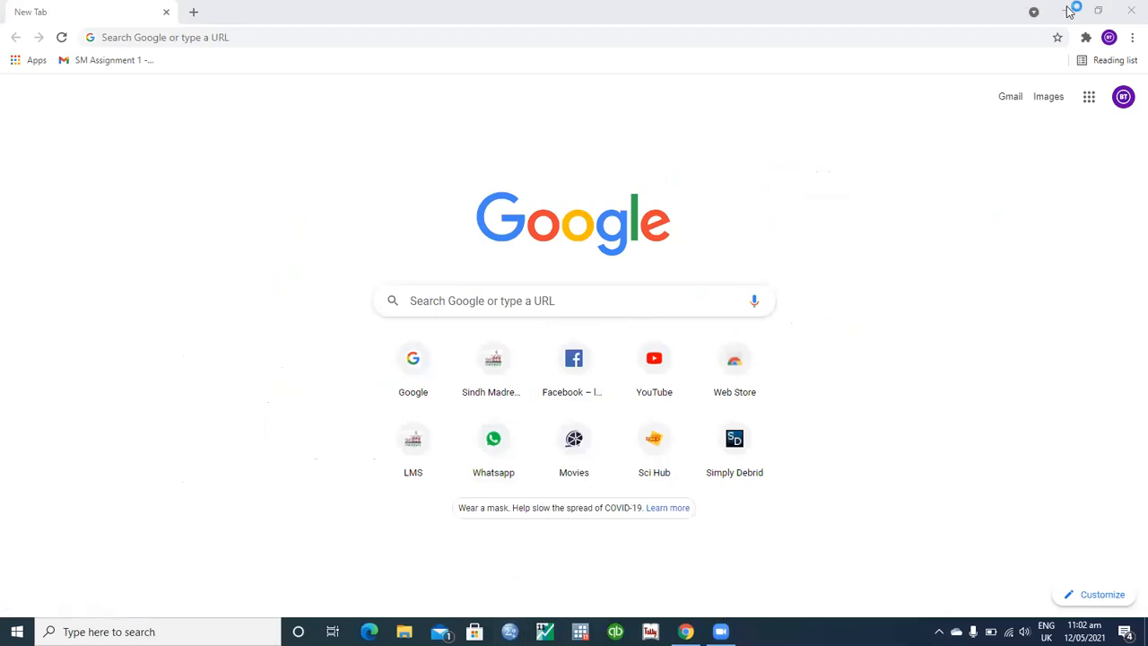
Switch from the browser to SPSS Statistics, dismiss its welcome dialog and show the empty variable definitions
{"action": "left_click", "coordinate": [1066, 10]}
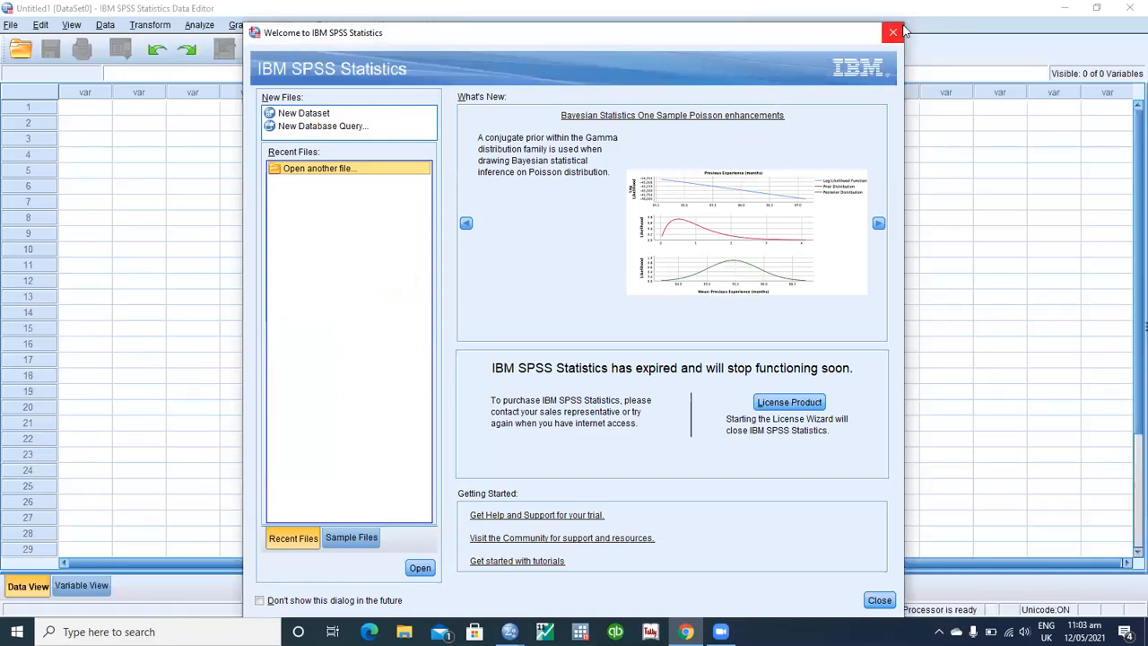
{"action": "left_click", "coordinate": [902, 31]}
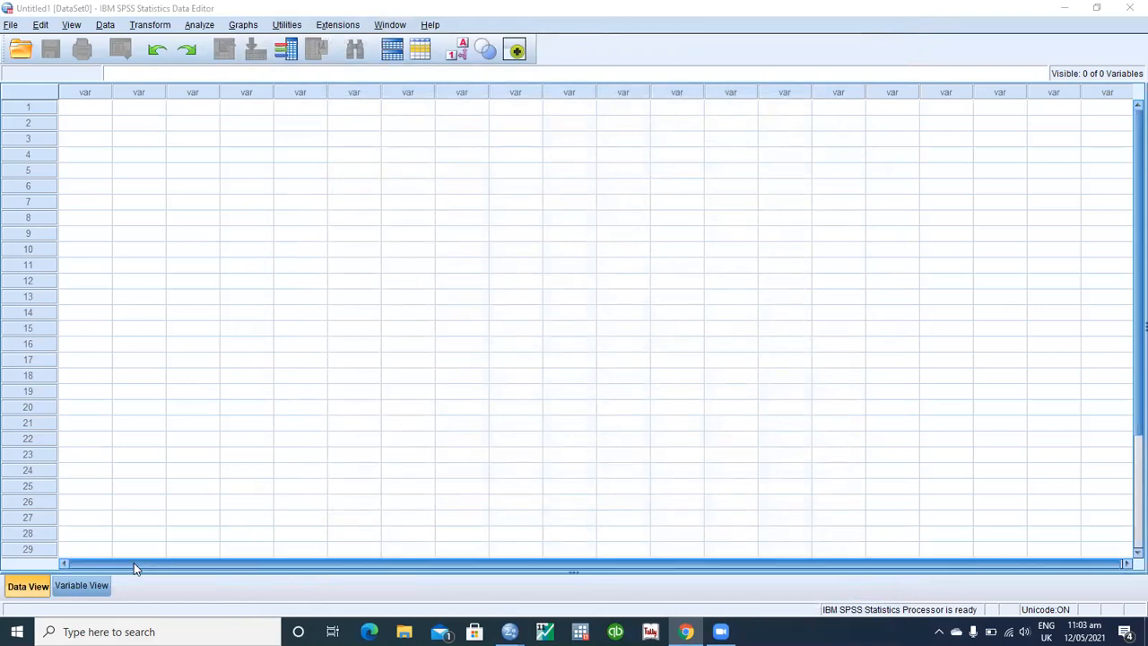
{"action": "left_click", "coordinate": [82, 589]}
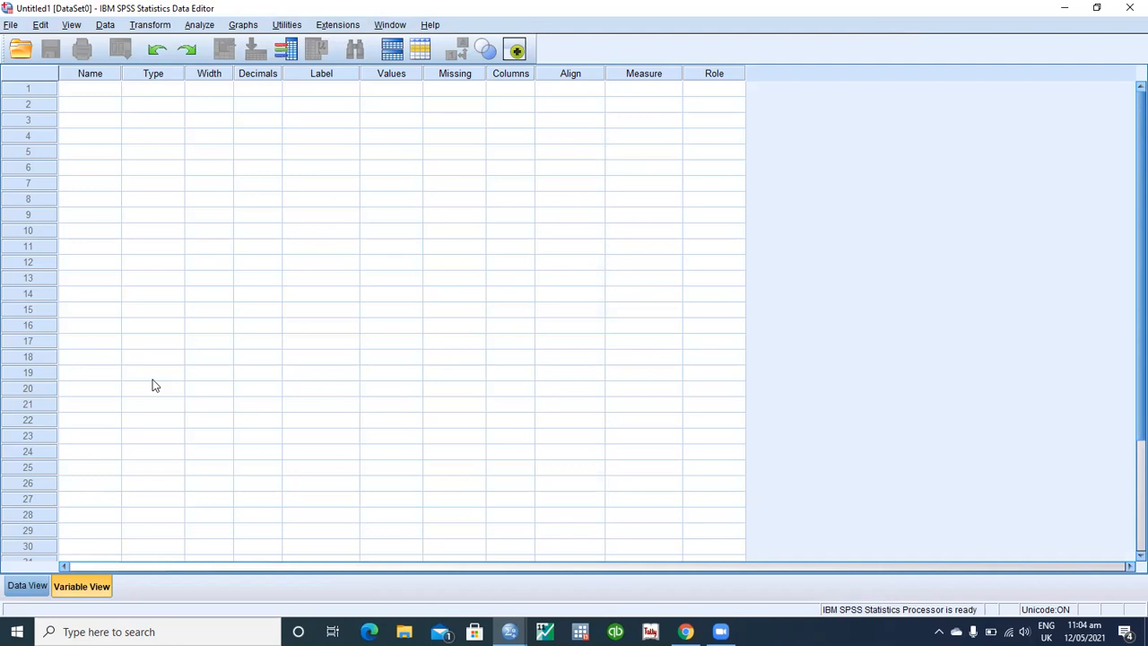
Define two variables named InitialWeight and FinalWeight in the first two rows
{"action": "left_click", "coordinate": [94, 88]}
{"action": "type", "text": "InitialWeight"}
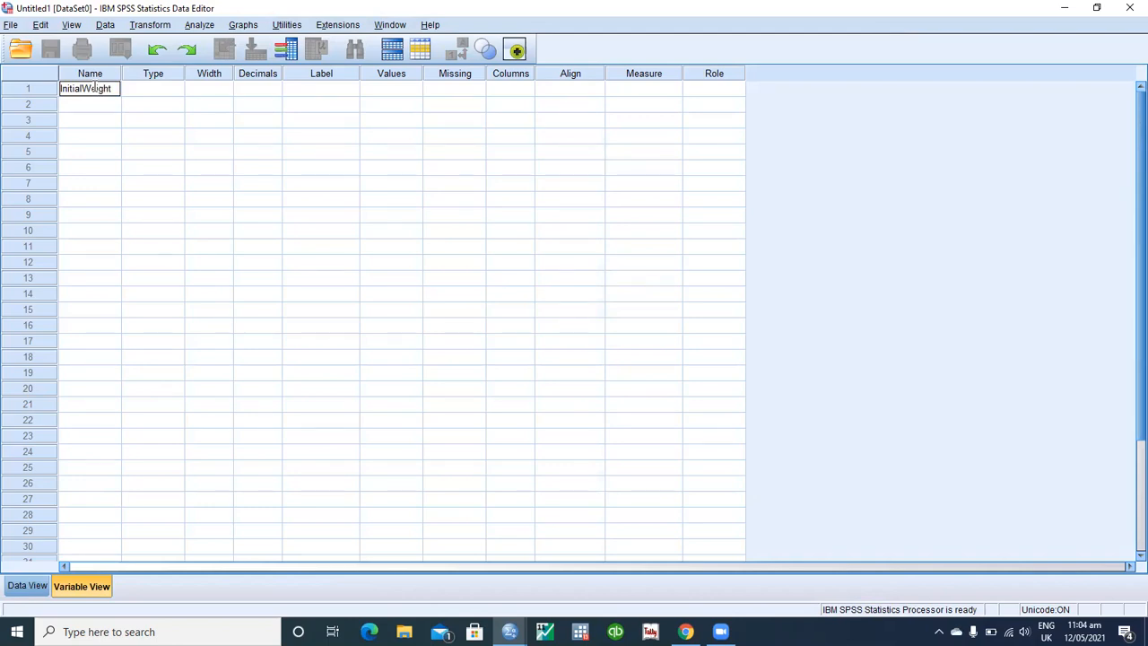
{"action": "key", "text": "Return"}
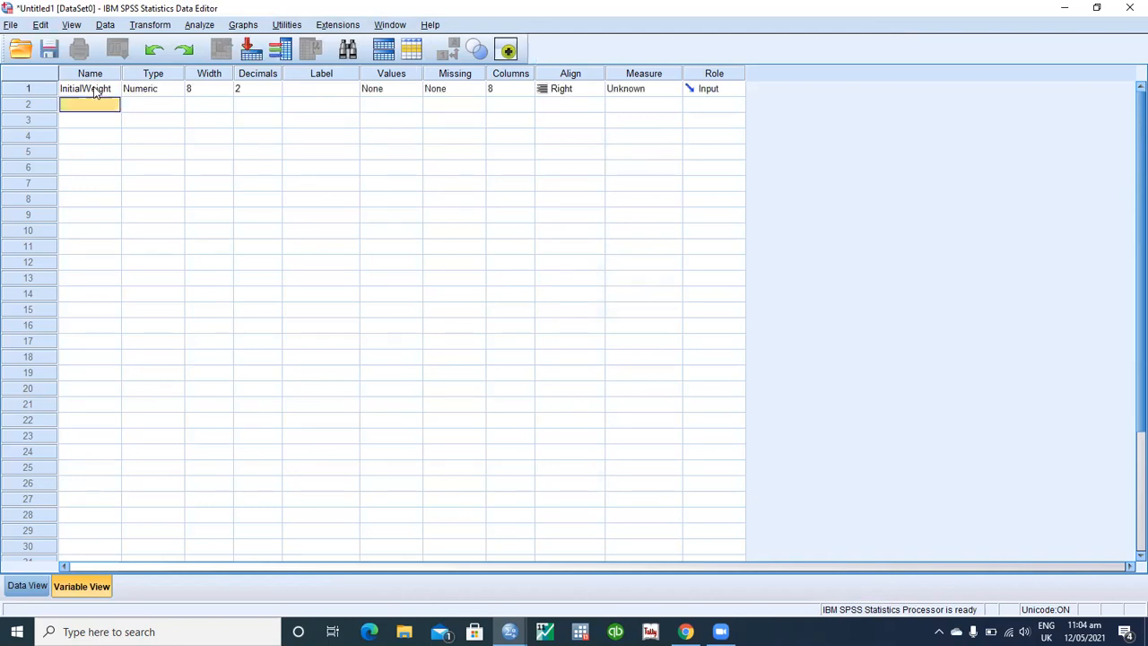
{"action": "type", "text": "FinalWeight"}
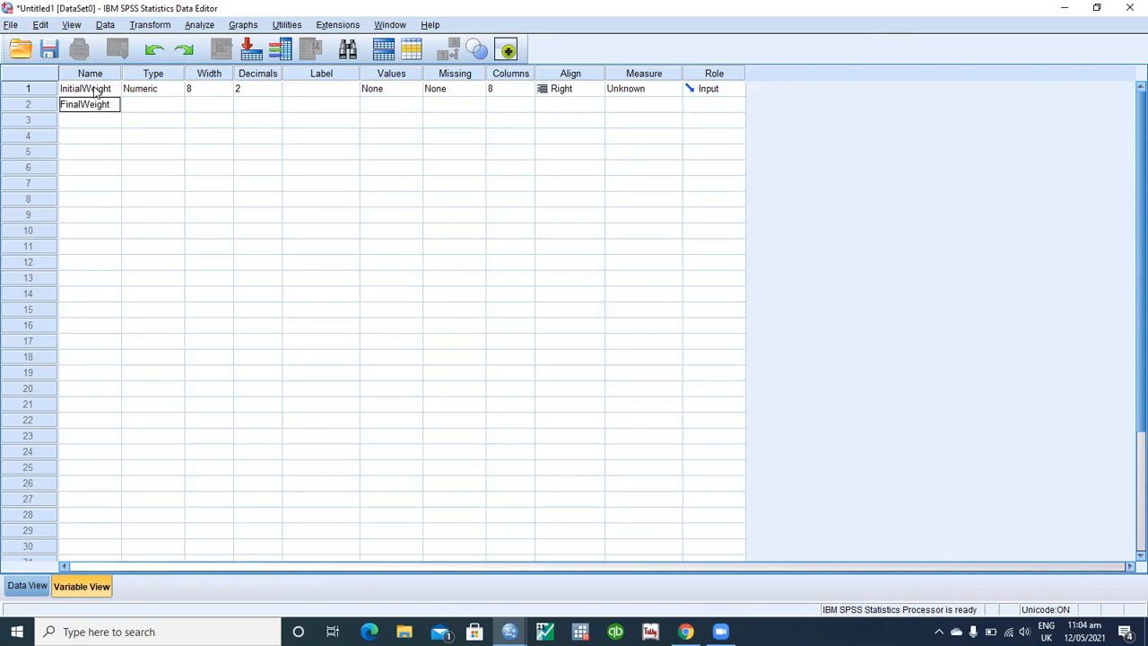
{"action": "key", "text": "Return"}
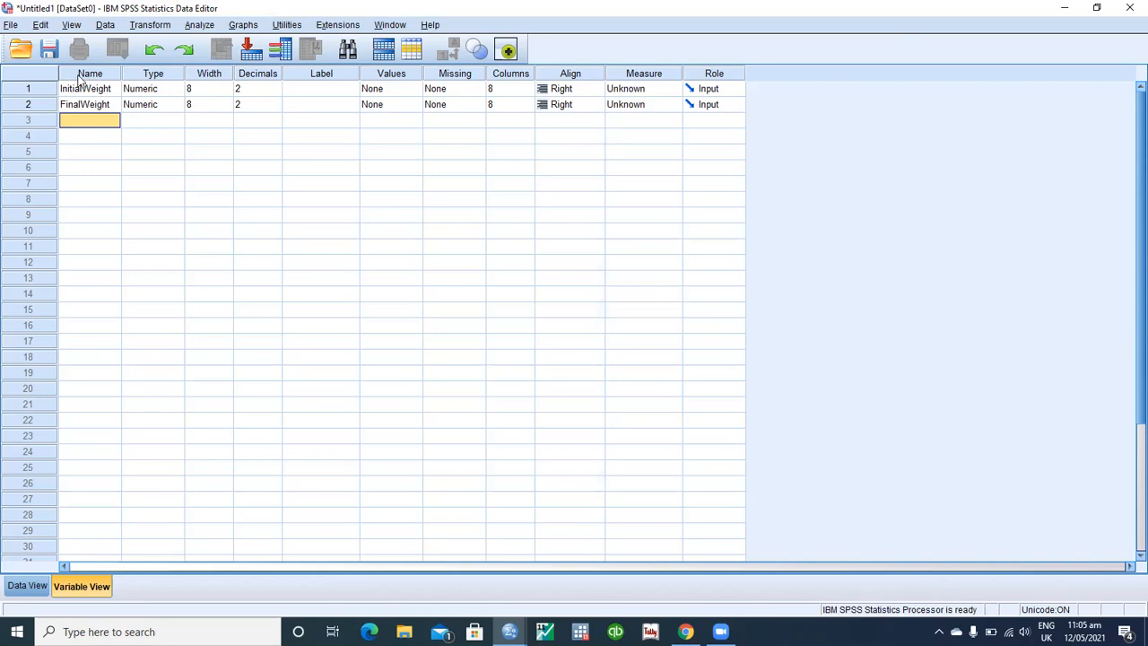
Check how the InitialWeight and FinalWeight variables are listed and how they appear as columns in the data grid
{"action": "left_click", "coordinate": [82, 91]}
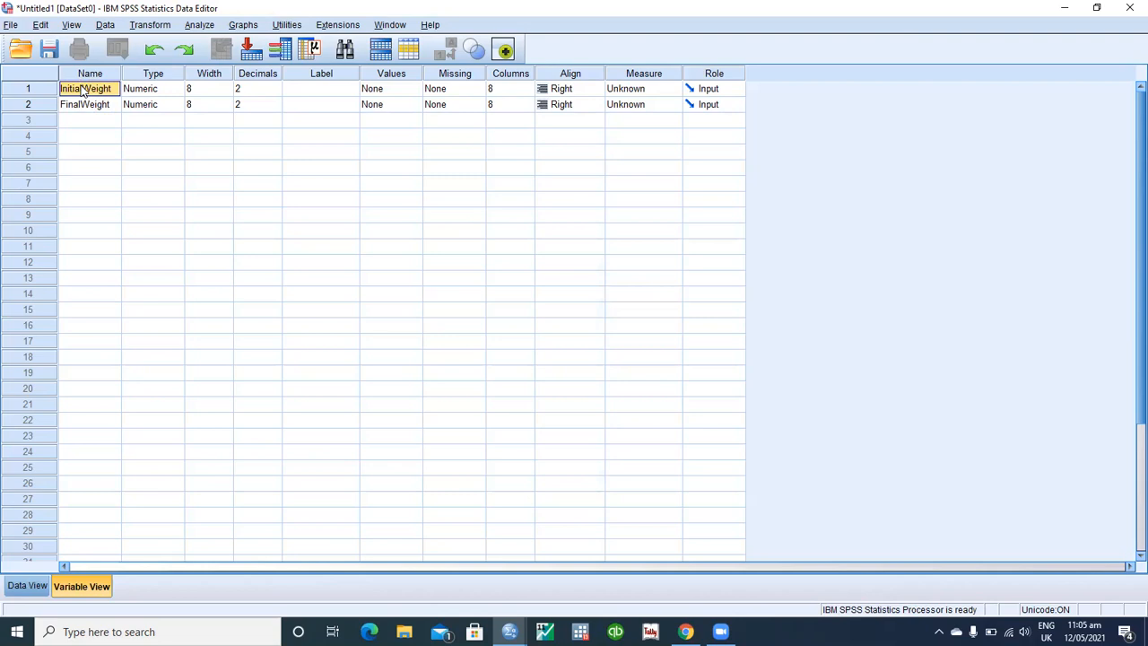
{"action": "left_click", "coordinate": [93, 107]}
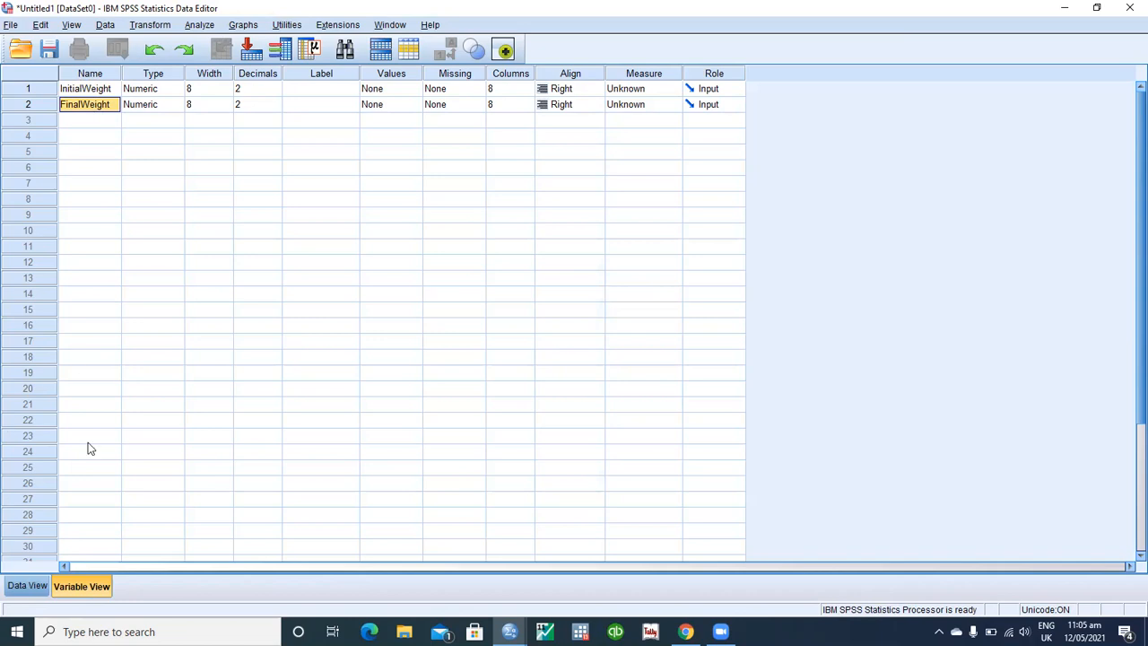
{"action": "left_click", "coordinate": [27, 586]}
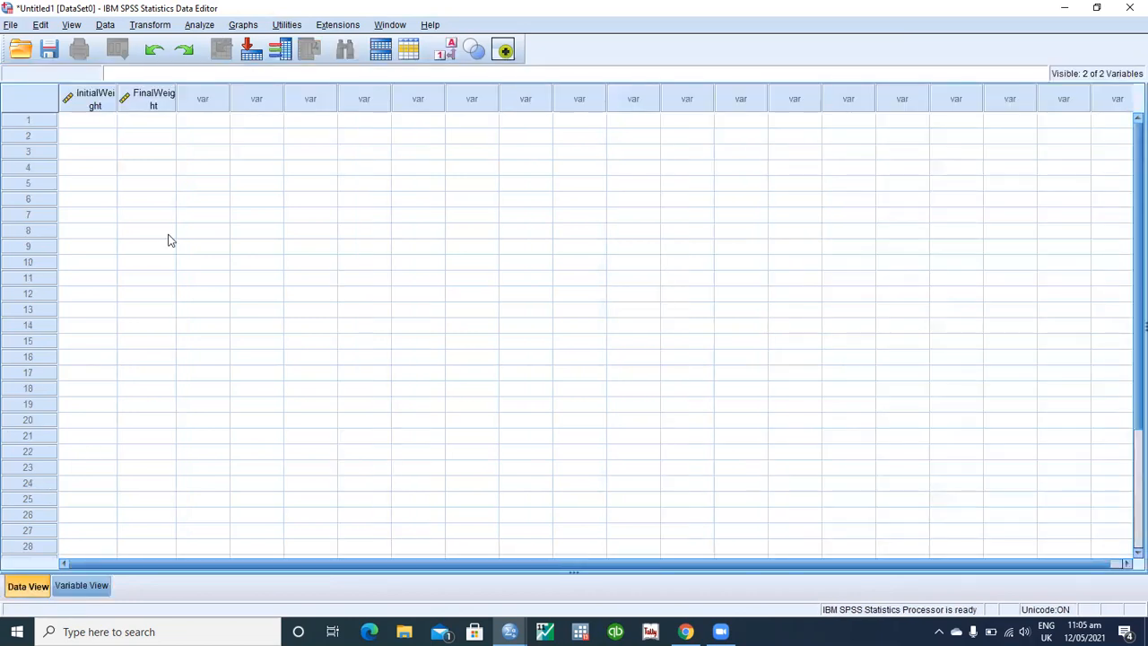
{"action": "left_click", "coordinate": [86, 102]}
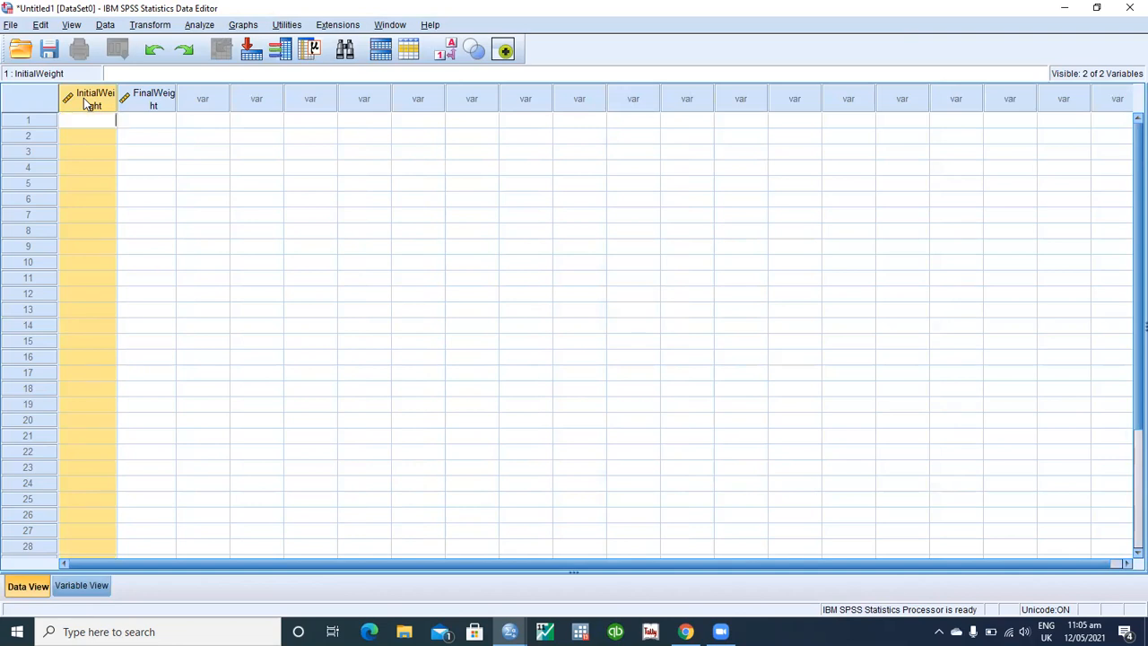
{"action": "left_click", "coordinate": [150, 104]}
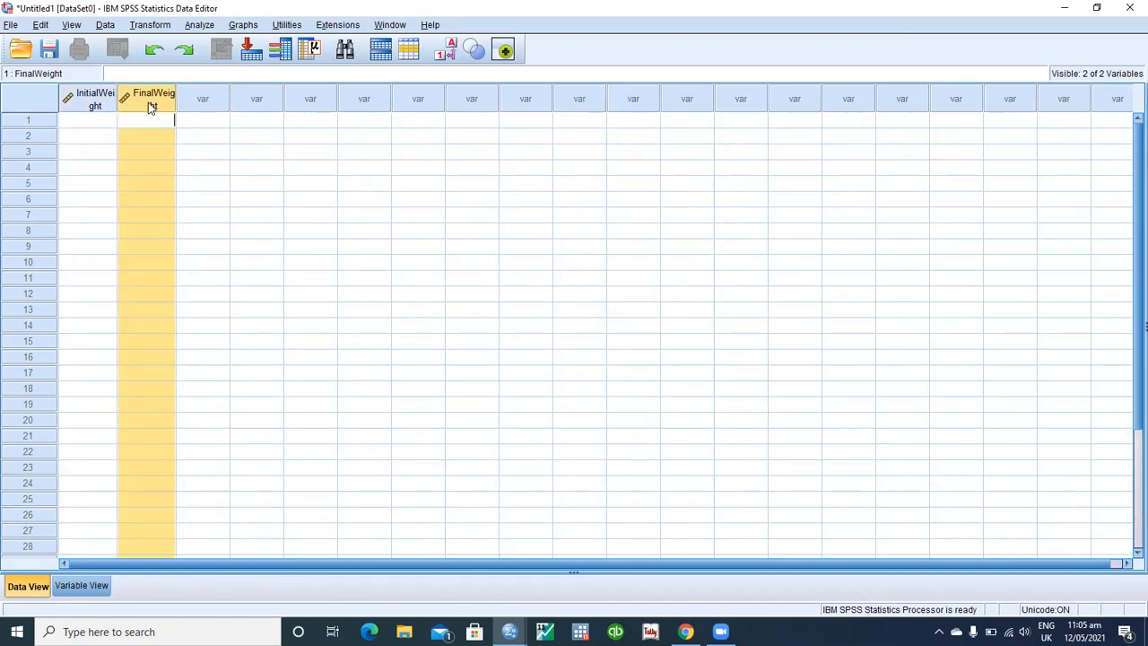
{"action": "right_click", "coordinate": [150, 105]}
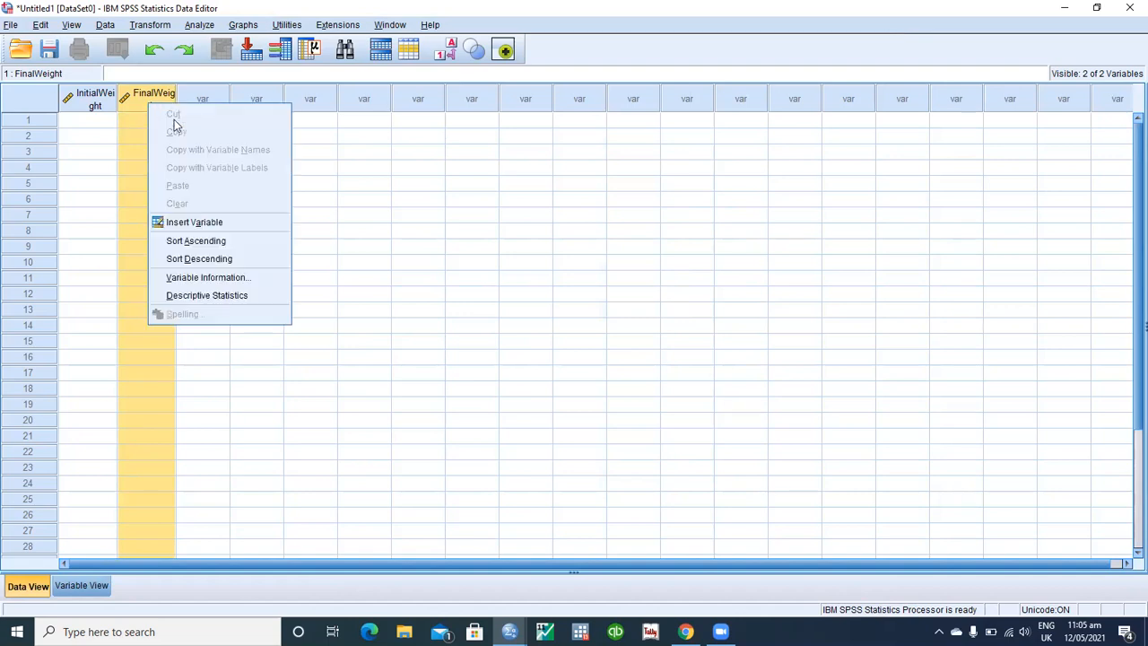
{"action": "left_click", "coordinate": [439, 127]}
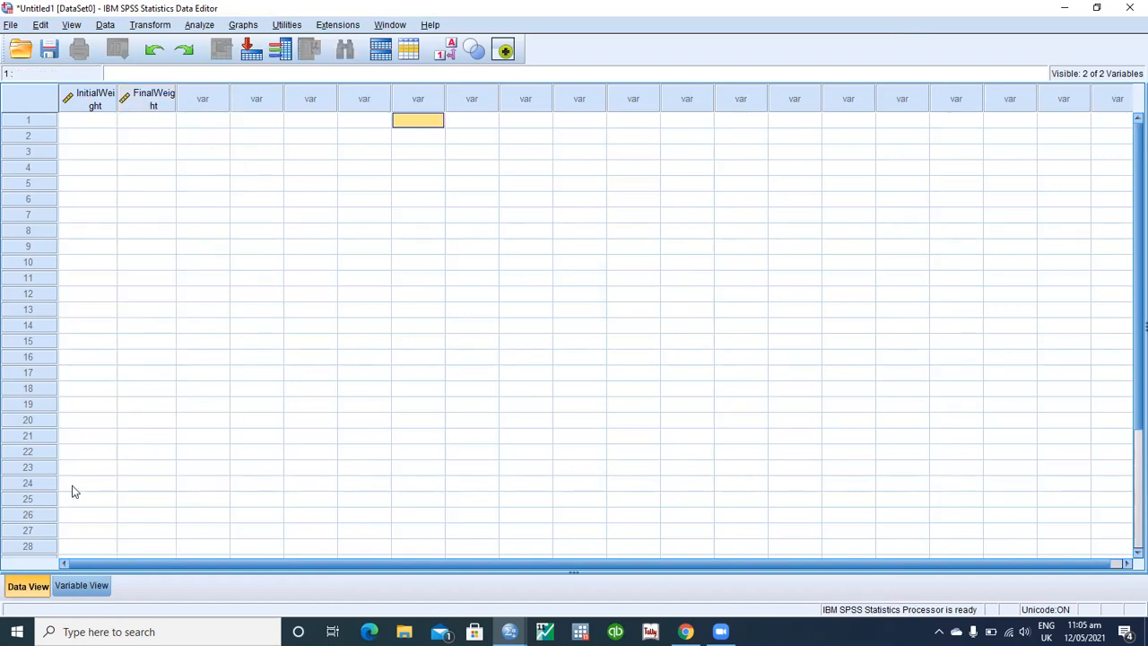
{"action": "left_click", "coordinate": [72, 586]}
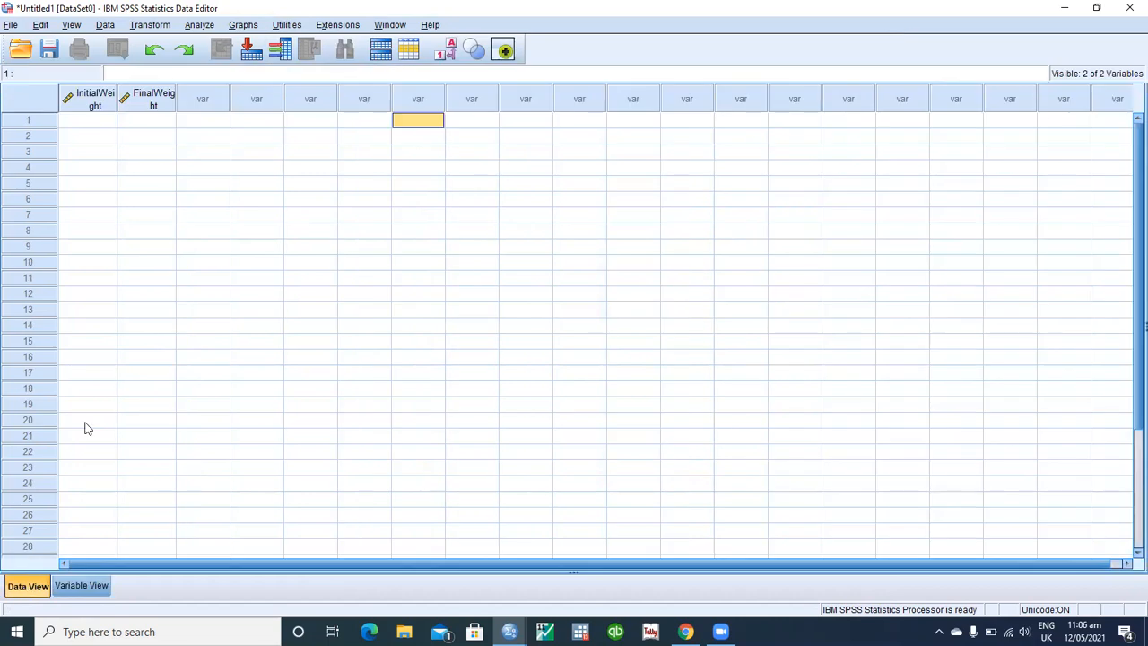
{"action": "left_click", "coordinate": [27, 586]}
Set the measurement level of both InitialWeight and FinalWeight to Scale in the variable definitions
{"action": "left_click", "coordinate": [78, 587]}
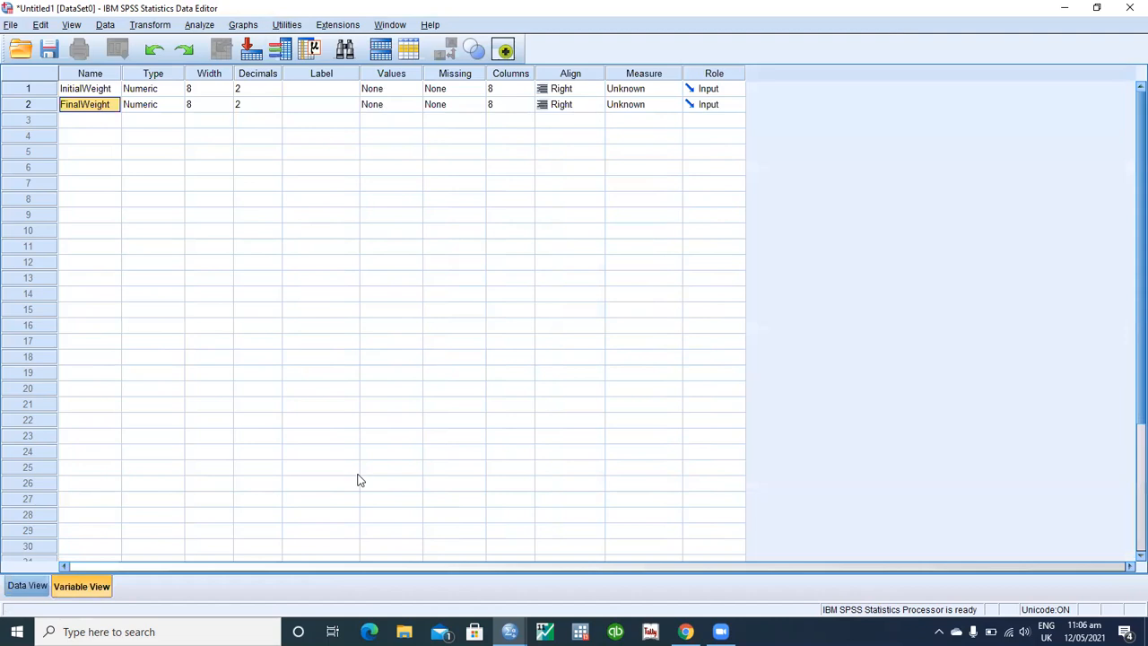
{"action": "left_click", "coordinate": [657, 89]}
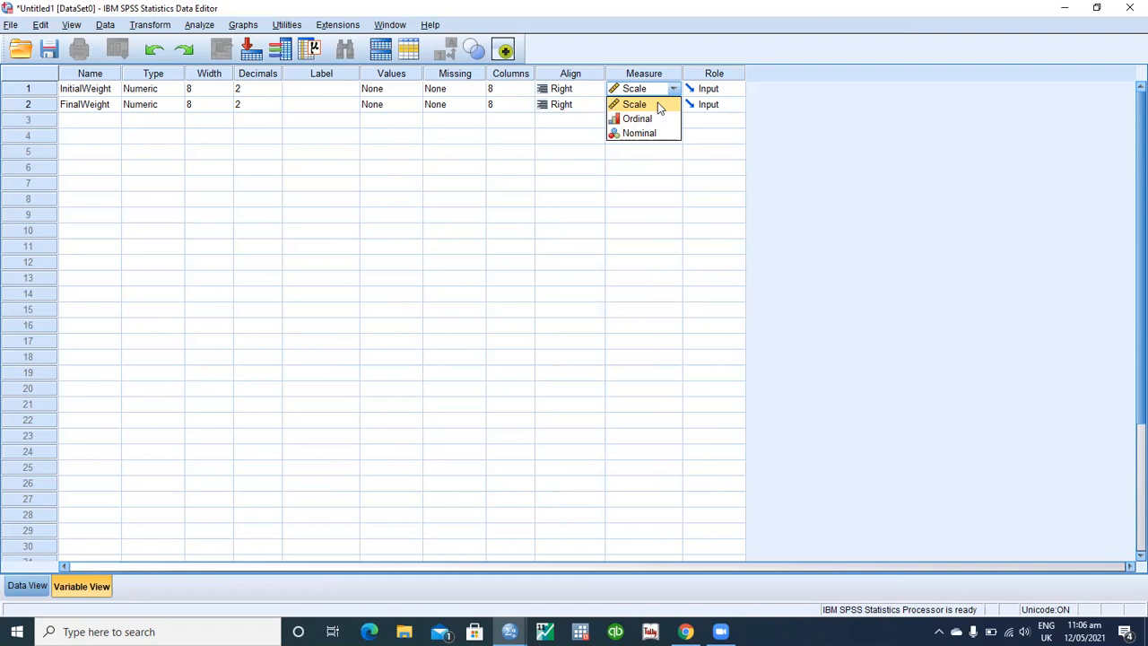
{"action": "left_click", "coordinate": [658, 104]}
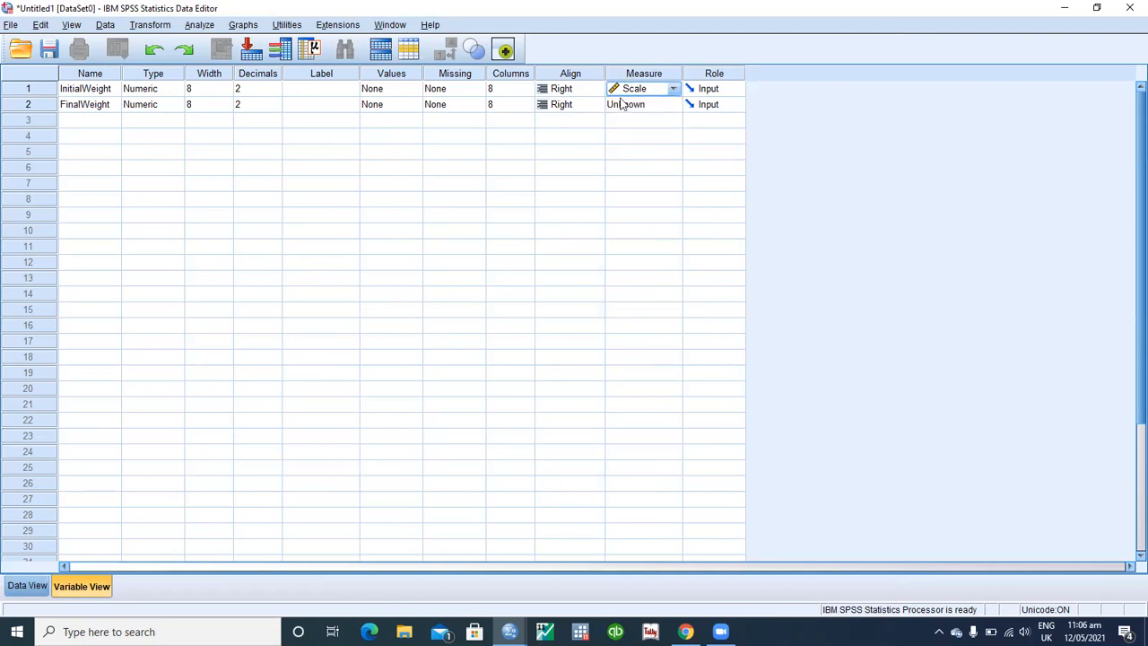
{"action": "left_click", "coordinate": [627, 104]}
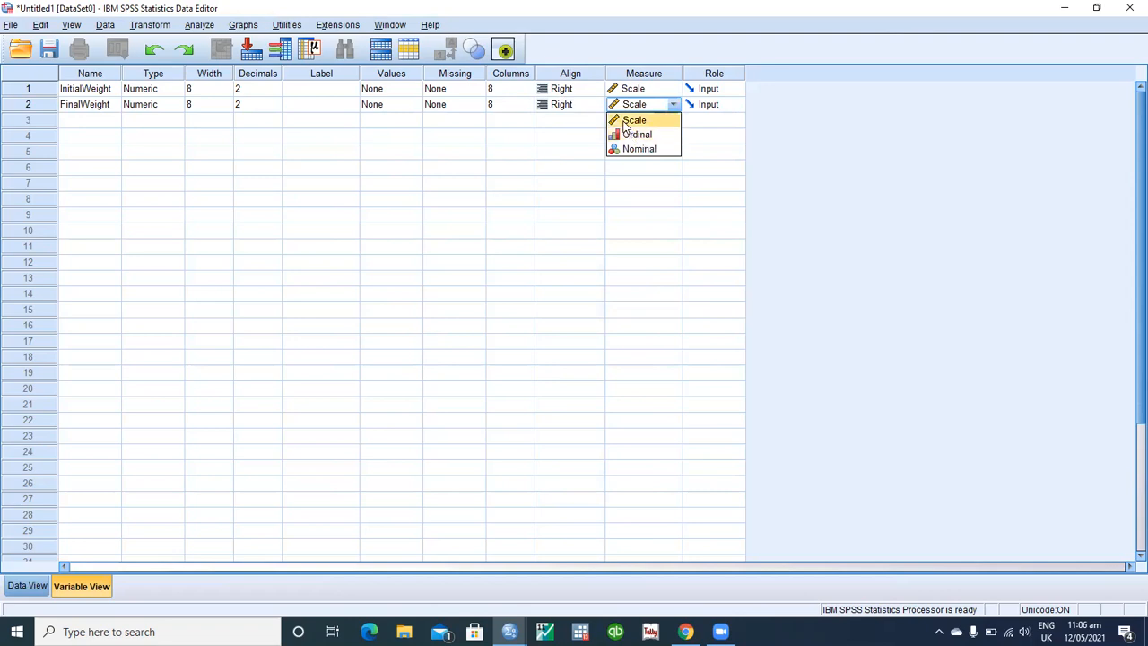
{"action": "left_click", "coordinate": [628, 119]}
Add a third variable named Gender and set its measurement level to Nominal
{"action": "left_click", "coordinate": [103, 121]}
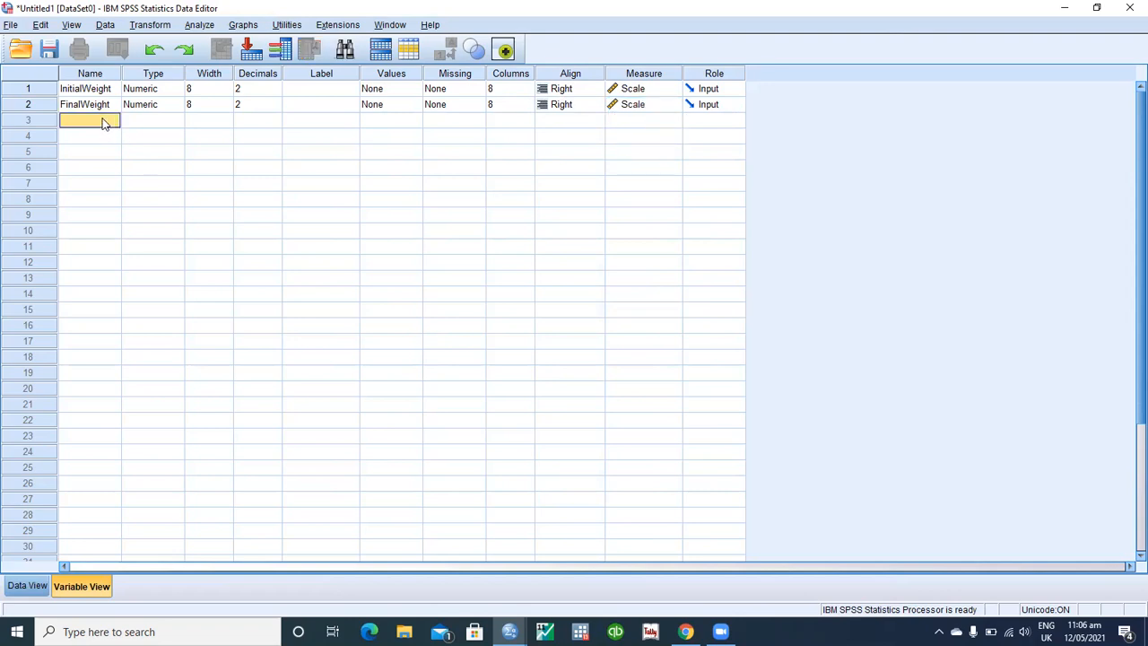
{"action": "type", "text": "Gender"}
{"action": "key", "text": "Return"}
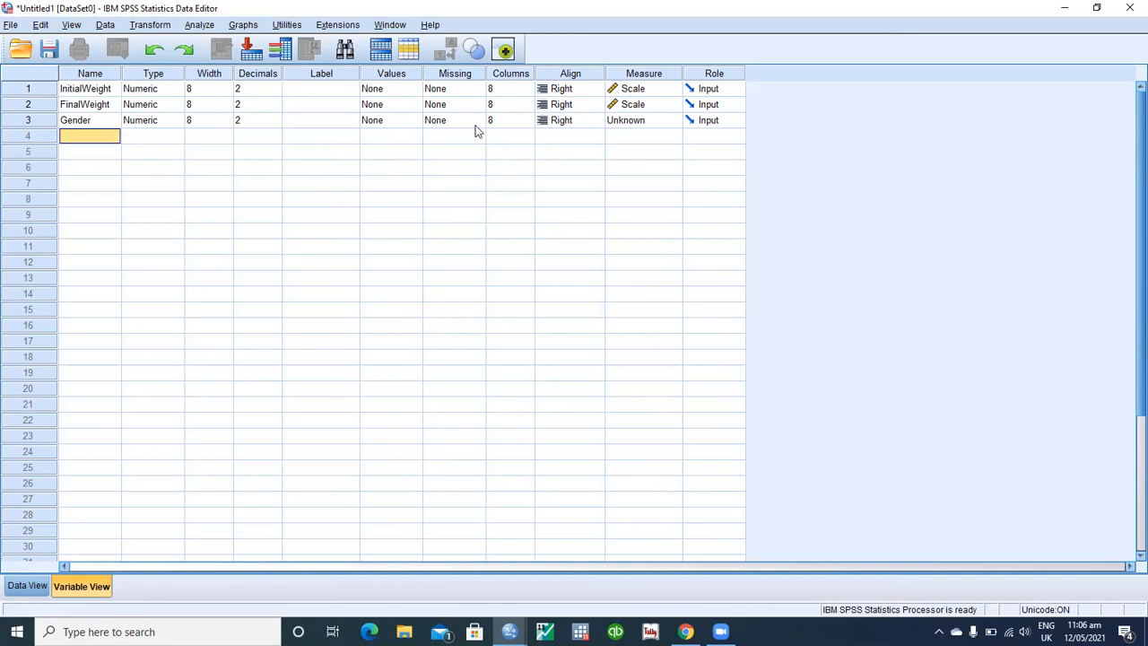
{"action": "left_click", "coordinate": [643, 121]}
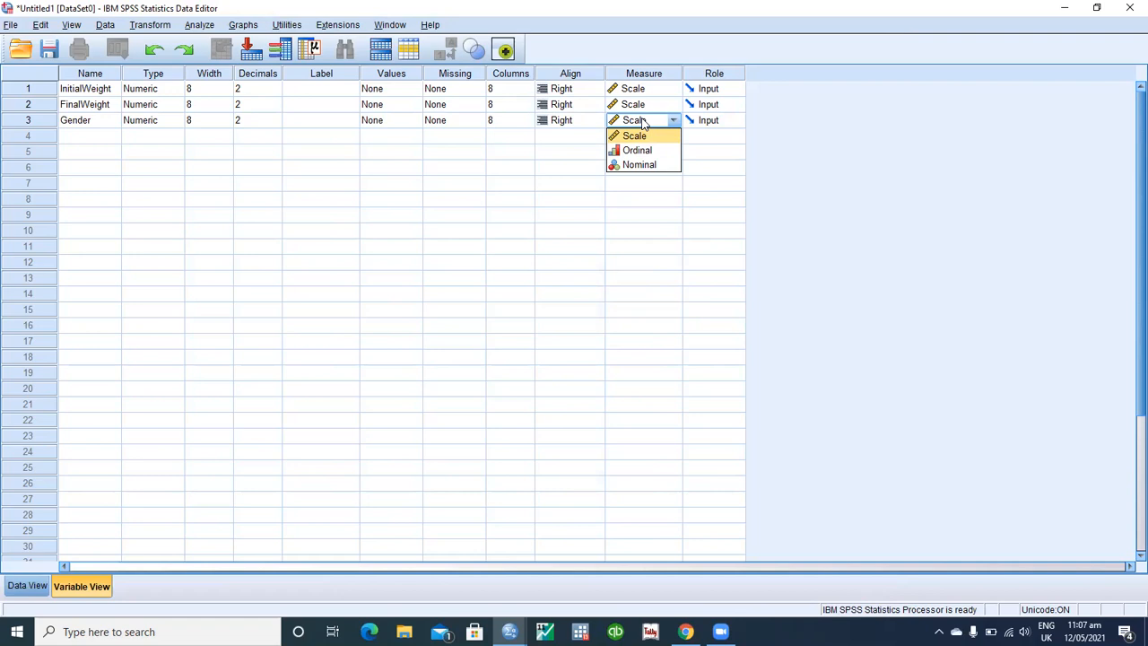
{"action": "left_click", "coordinate": [643, 169]}
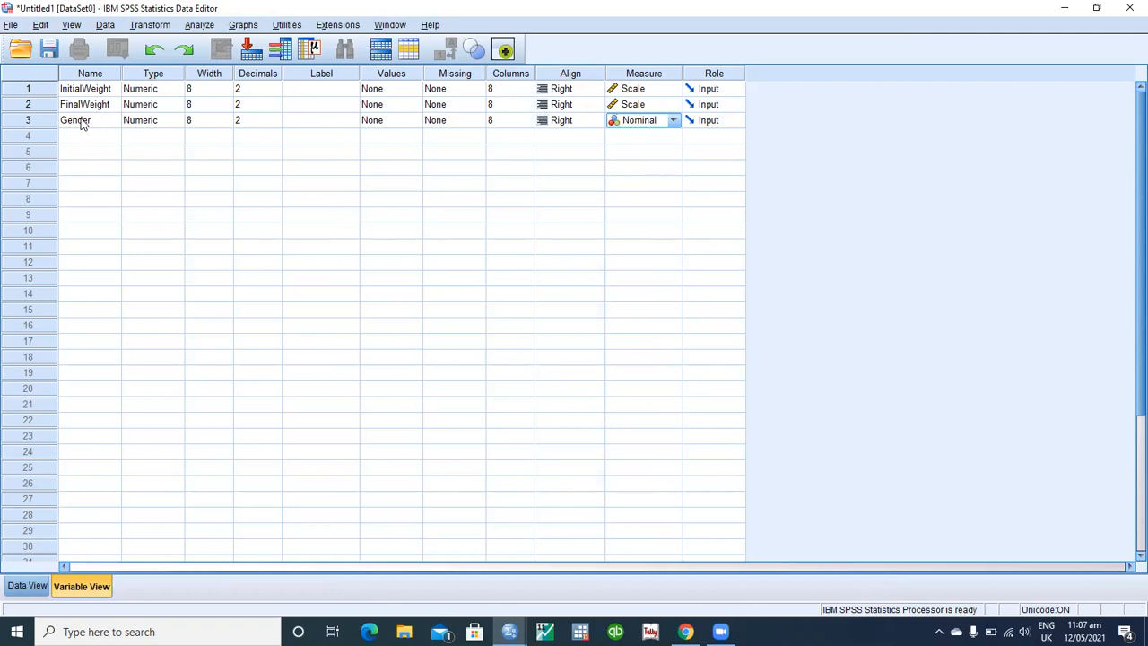
Try to enter the text "male" as the first case of the Gender column in the data grid
{"action": "left_click", "coordinate": [27, 587]}
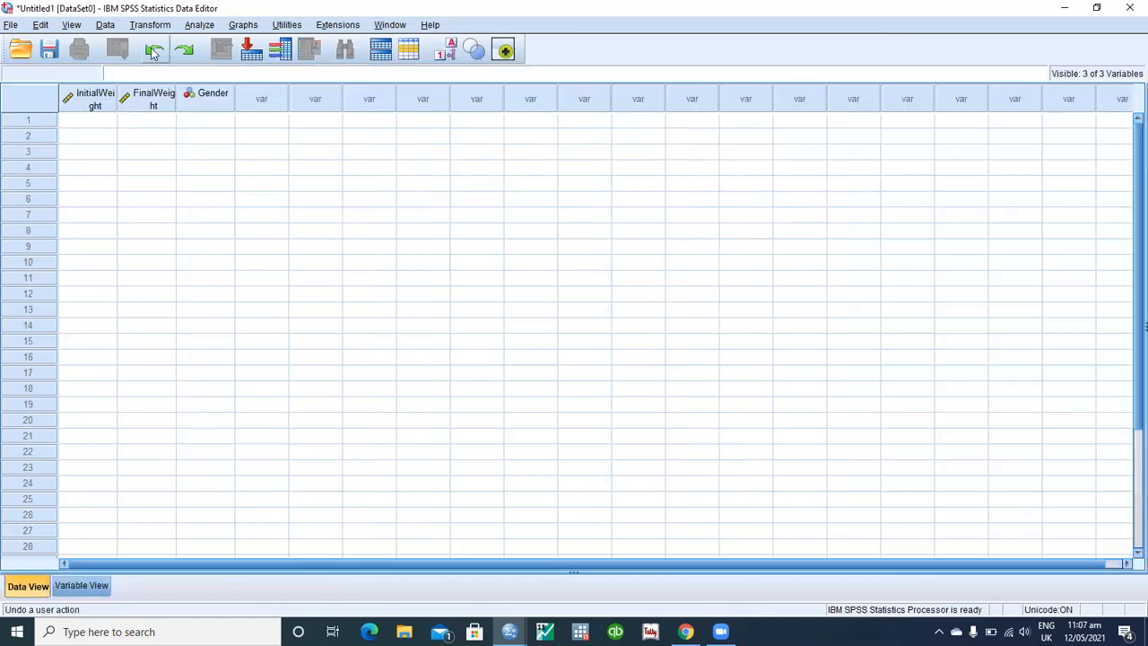
{"action": "left_click", "coordinate": [222, 126]}
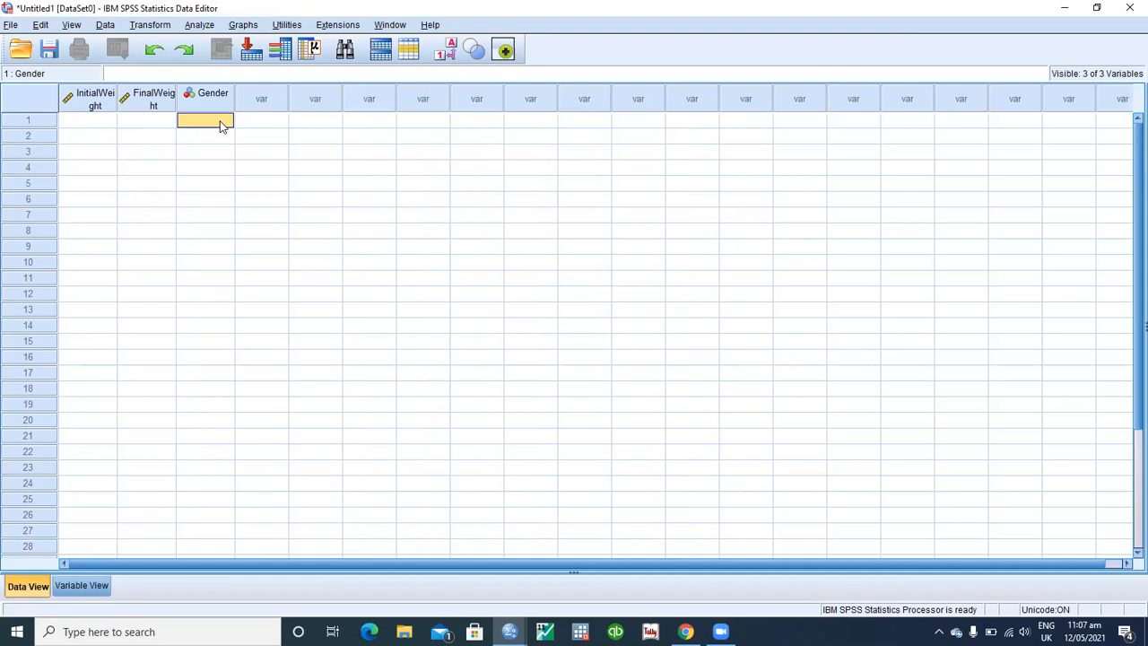
{"action": "type", "text": "male"}
{"action": "key", "text": "Return"}
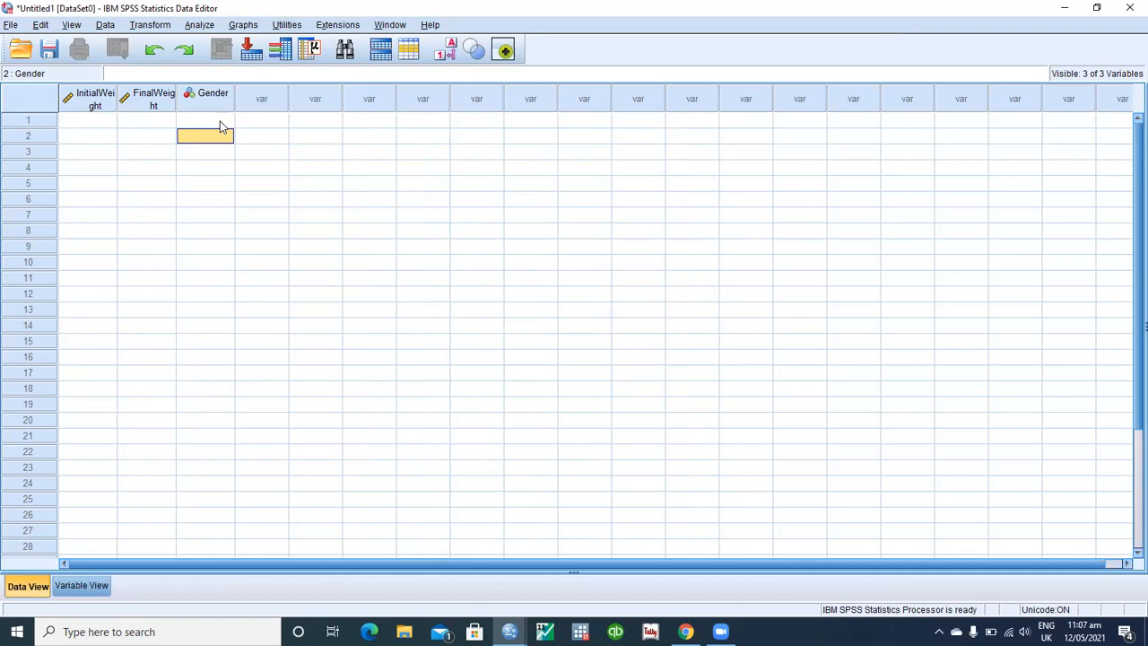
{"action": "left_click", "coordinate": [221, 124]}
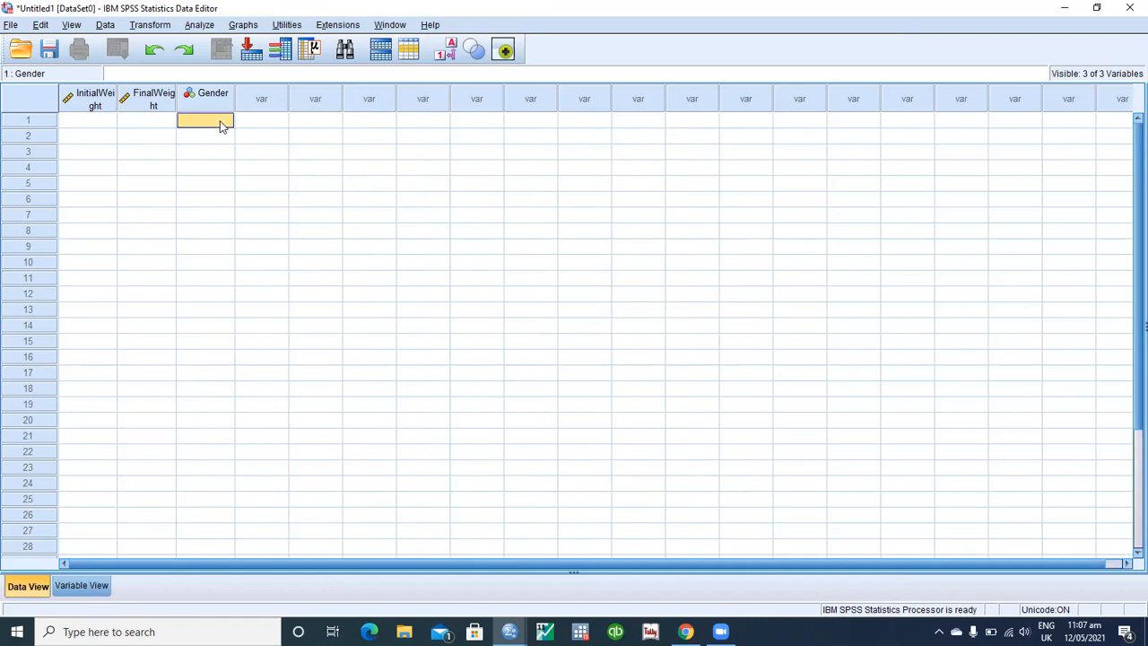
Start the value labels of the Gender variable by adding value 1 with the label Male
{"action": "left_click", "coordinate": [75, 588]}
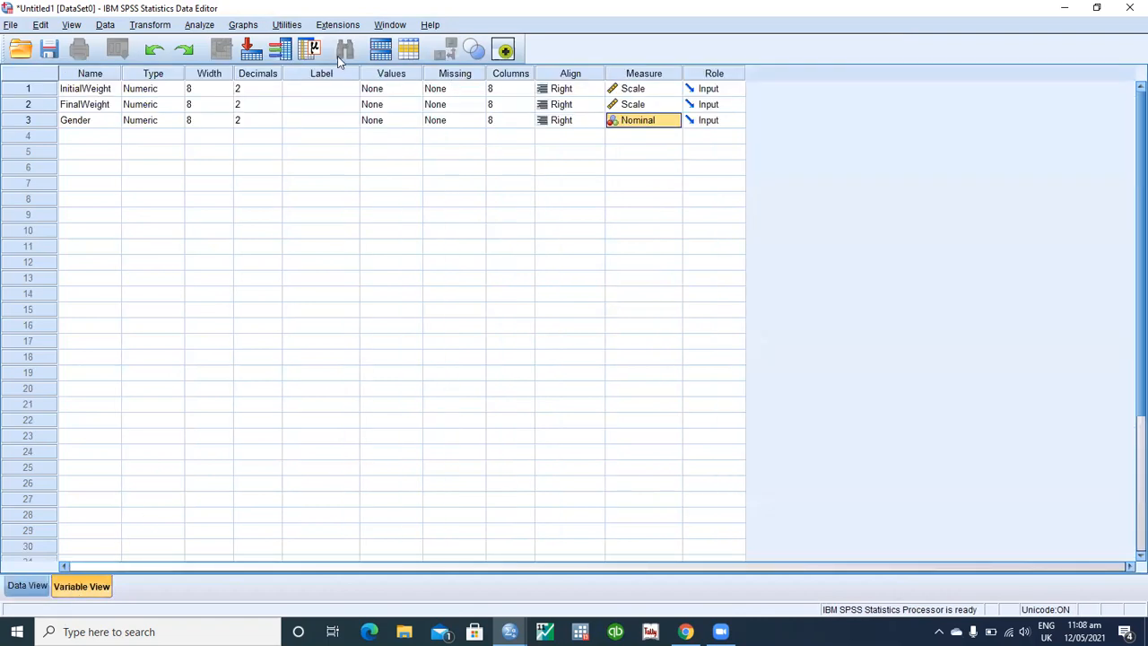
{"action": "left_click", "coordinate": [389, 121]}
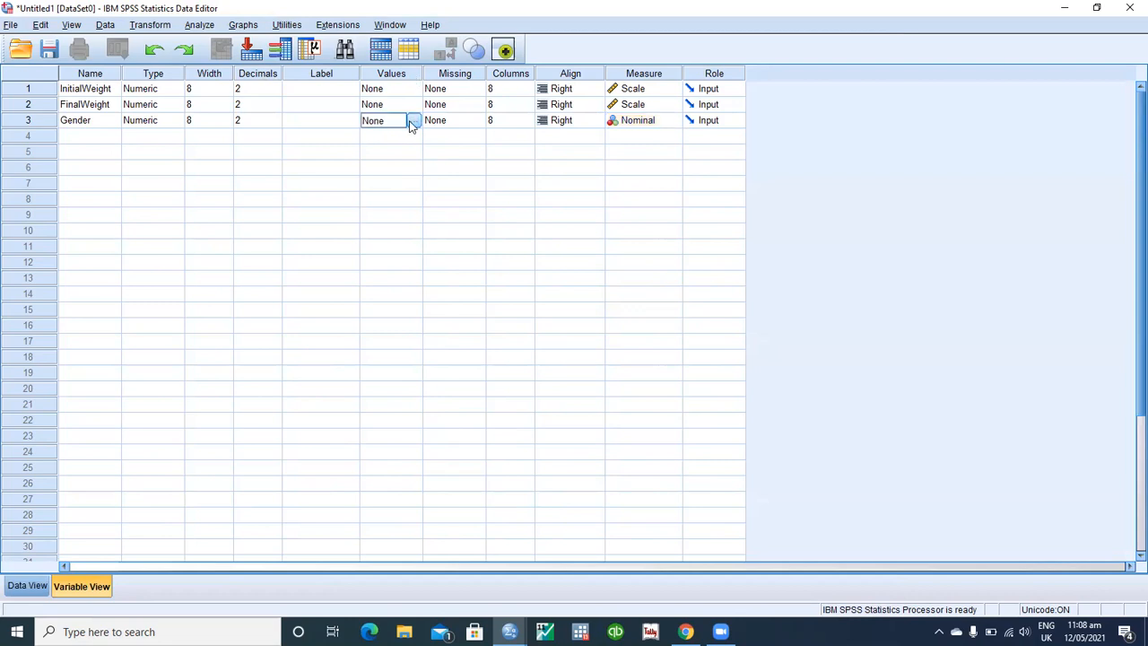
{"action": "left_click", "coordinate": [413, 121]}
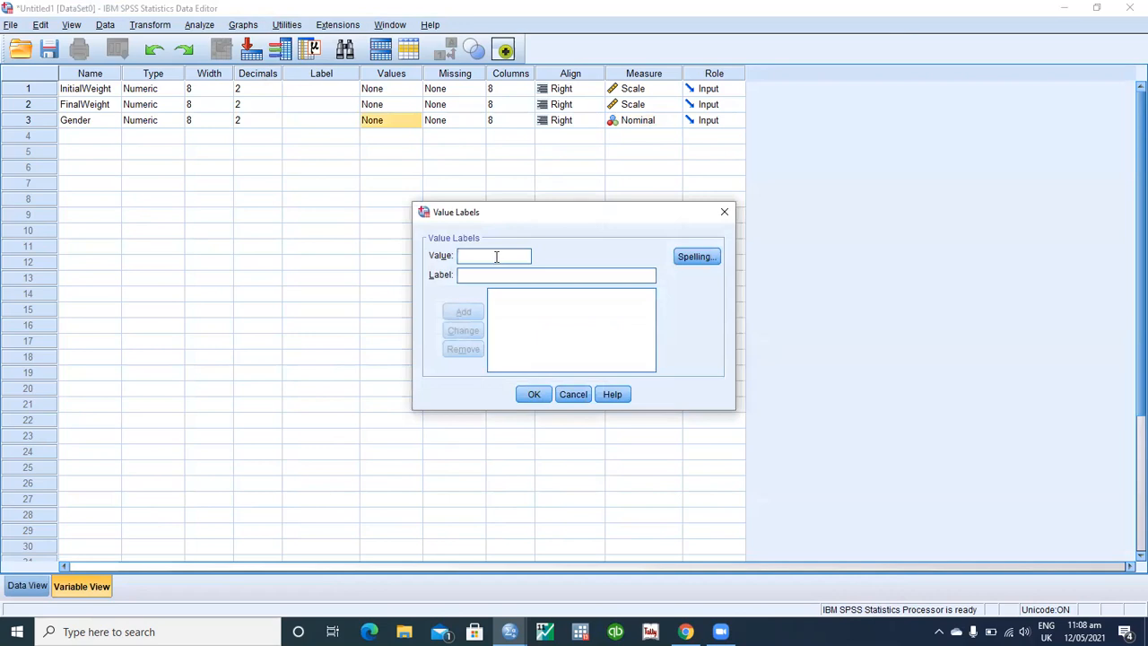
{"action": "type", "text": "Ma"}
{"action": "key", "text": "BackSpace"}
{"action": "key", "text": "BackSpace"}
{"action": "type", "text": "1"}
{"action": "left_click", "coordinate": [493, 275]}
{"action": "type", "text": "Male"}
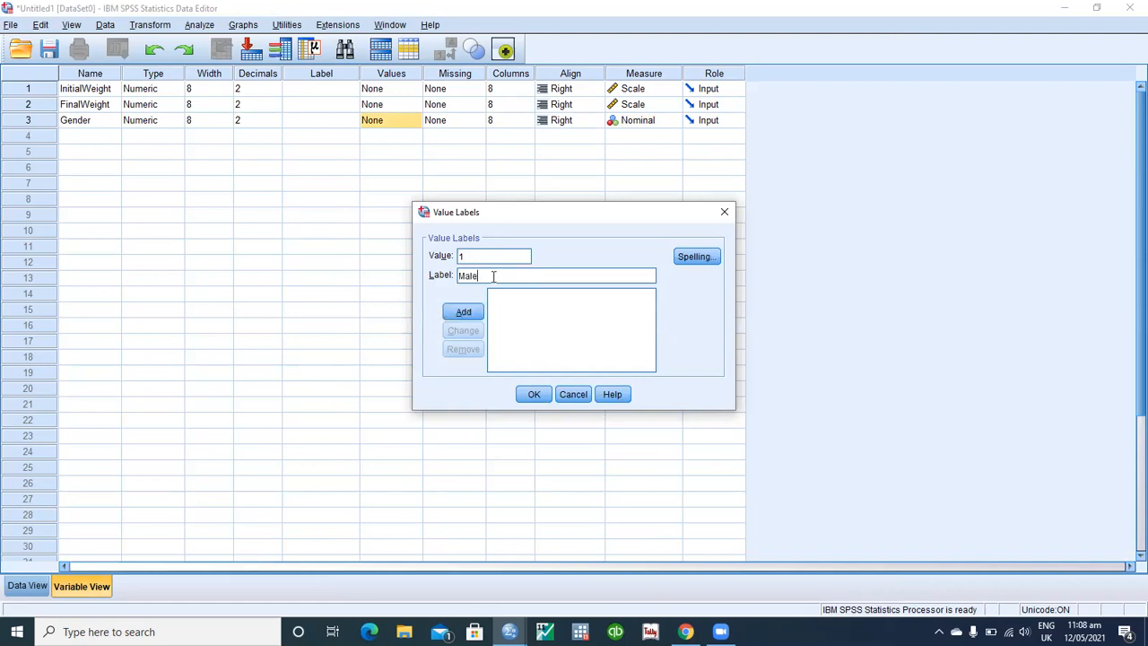
{"action": "left_click", "coordinate": [462, 312]}
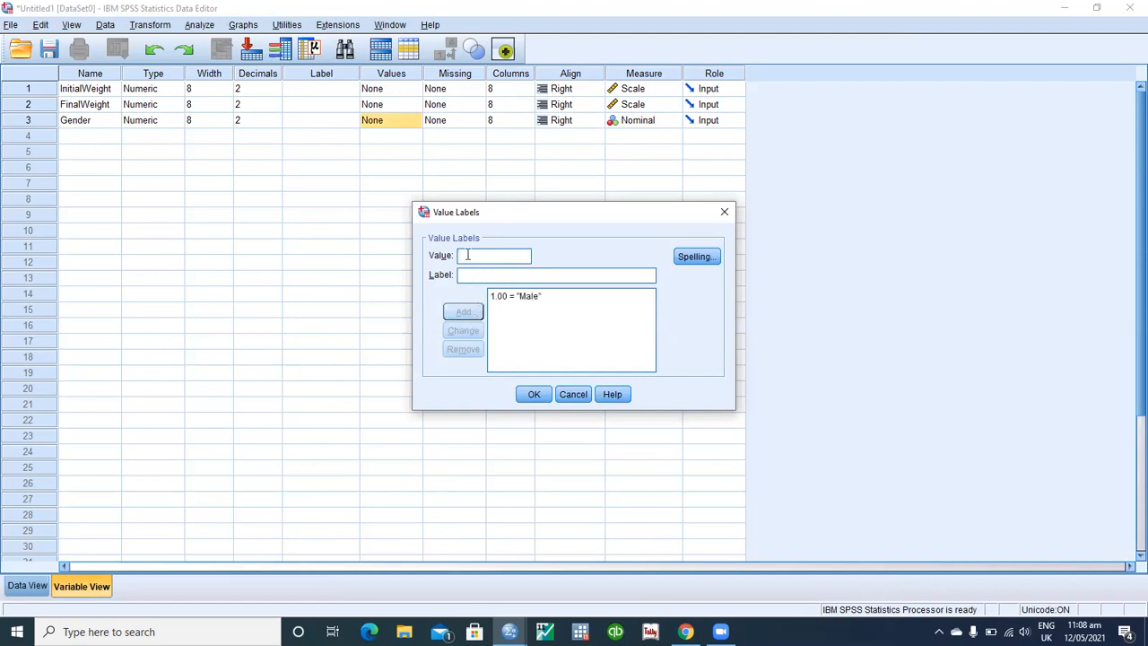
Add value 2 with the label Female and apply the value labels to Gender
{"action": "type", "text": "2"}
{"action": "type", "text": "Female"}
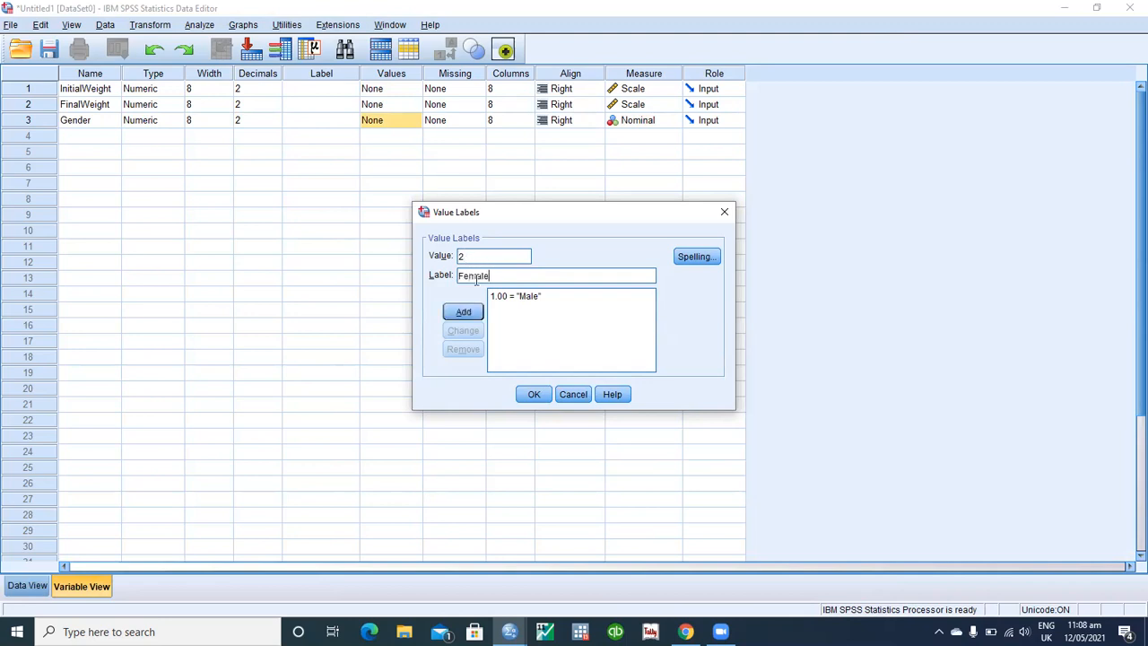
{"action": "left_click", "coordinate": [464, 312]}
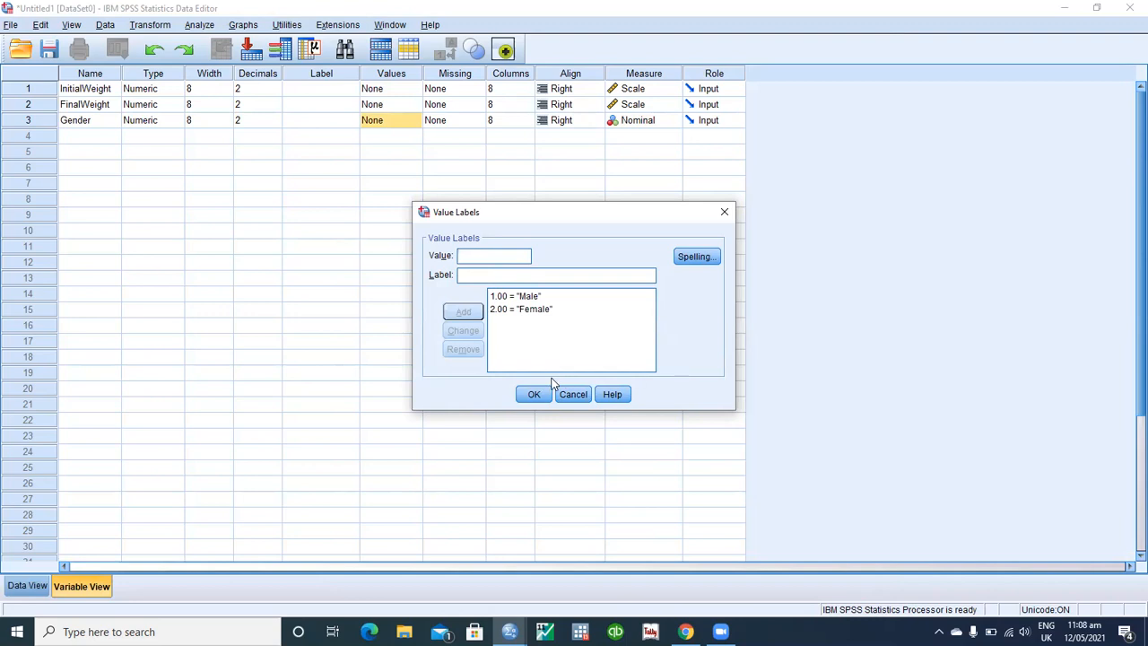
{"action": "left_click", "coordinate": [534, 395]}
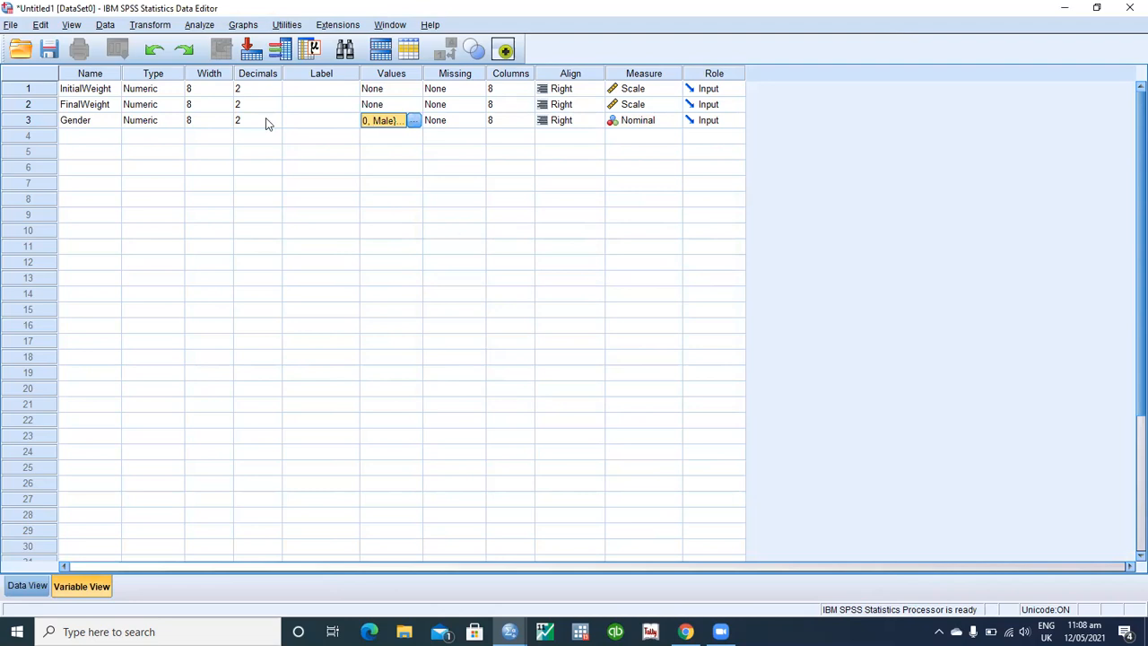
Give the InitialWeight variable the label "Weight in Kgs"
{"action": "left_click", "coordinate": [306, 94]}
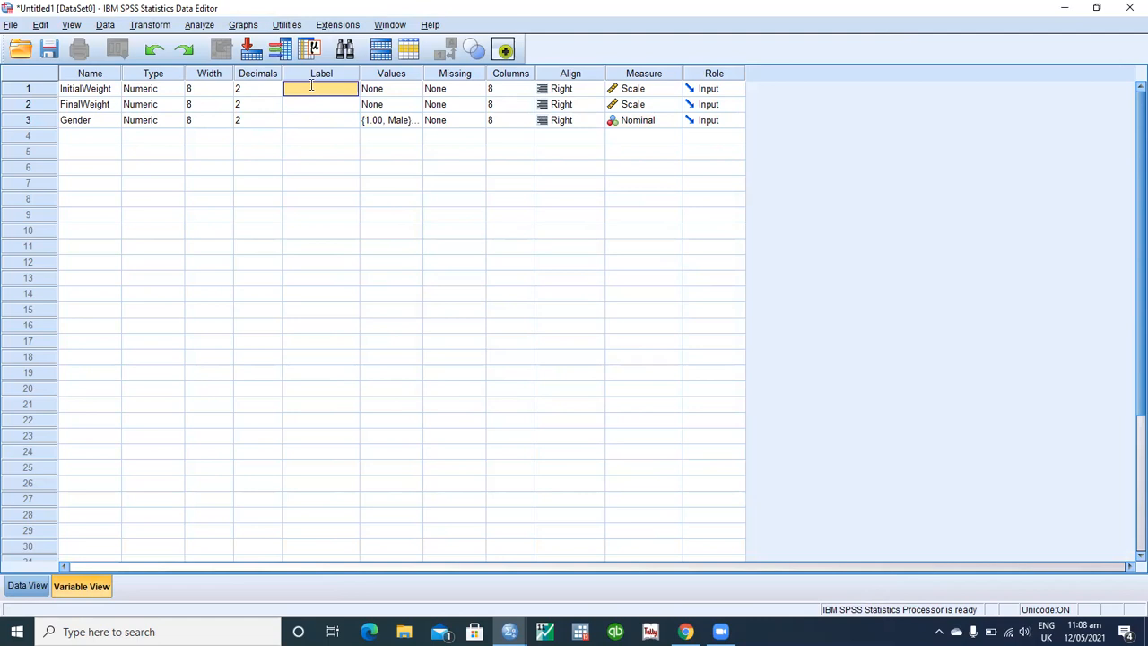
{"action": "left_click", "coordinate": [312, 86]}
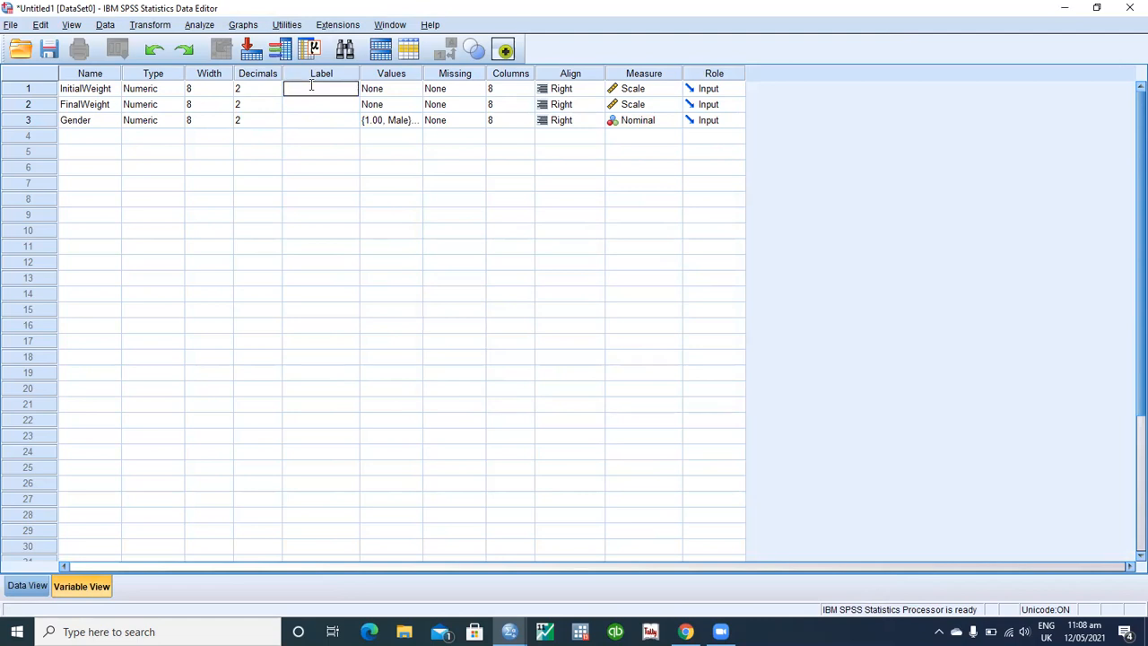
{"action": "type", "text": "Weight in Kgs"}
{"action": "key", "text": "Return"}
Give the FinalWeight variable the same label, "Weight in Kgs"
{"action": "left_click", "coordinate": [312, 90]}
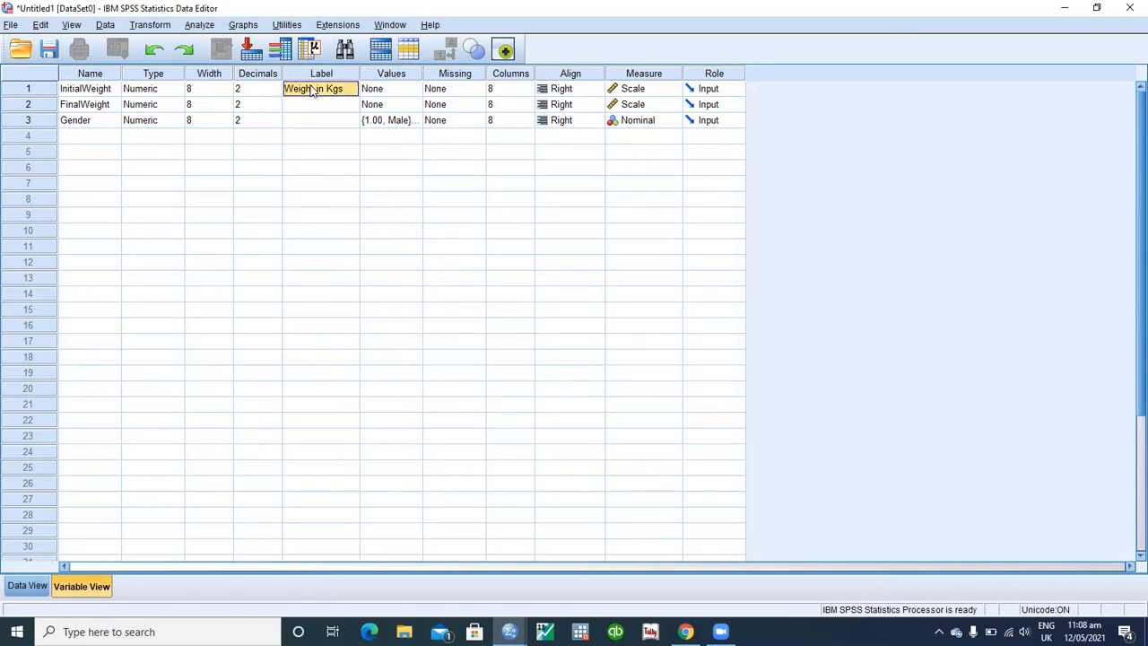
{"action": "key", "text": "Down"}
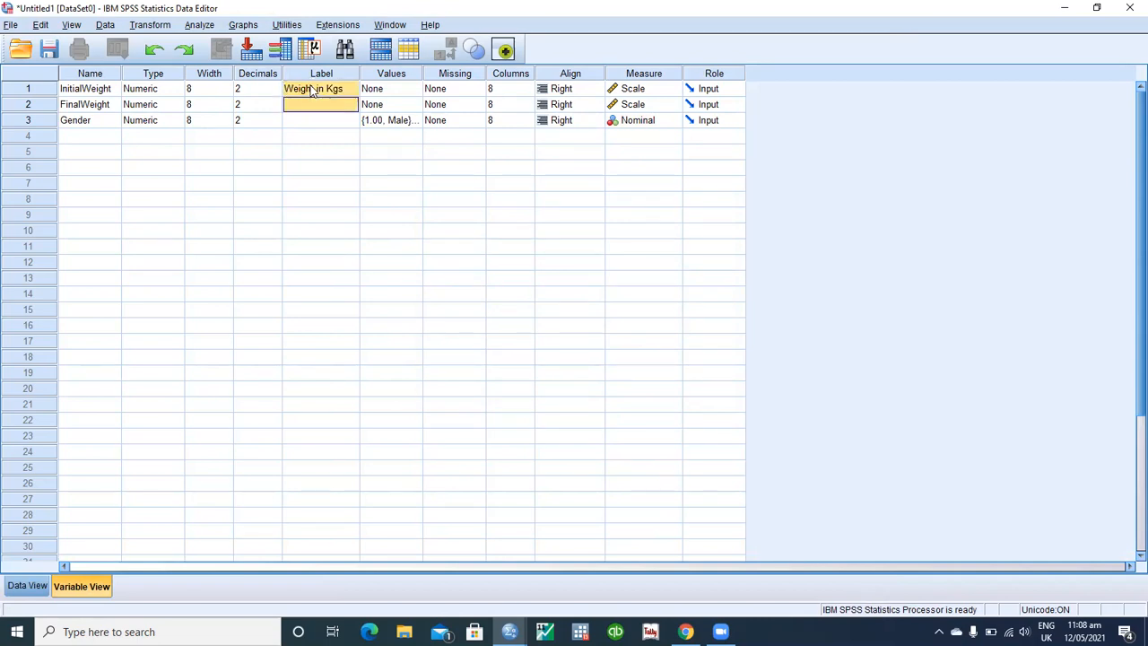
{"action": "left_click", "coordinate": [312, 90]}
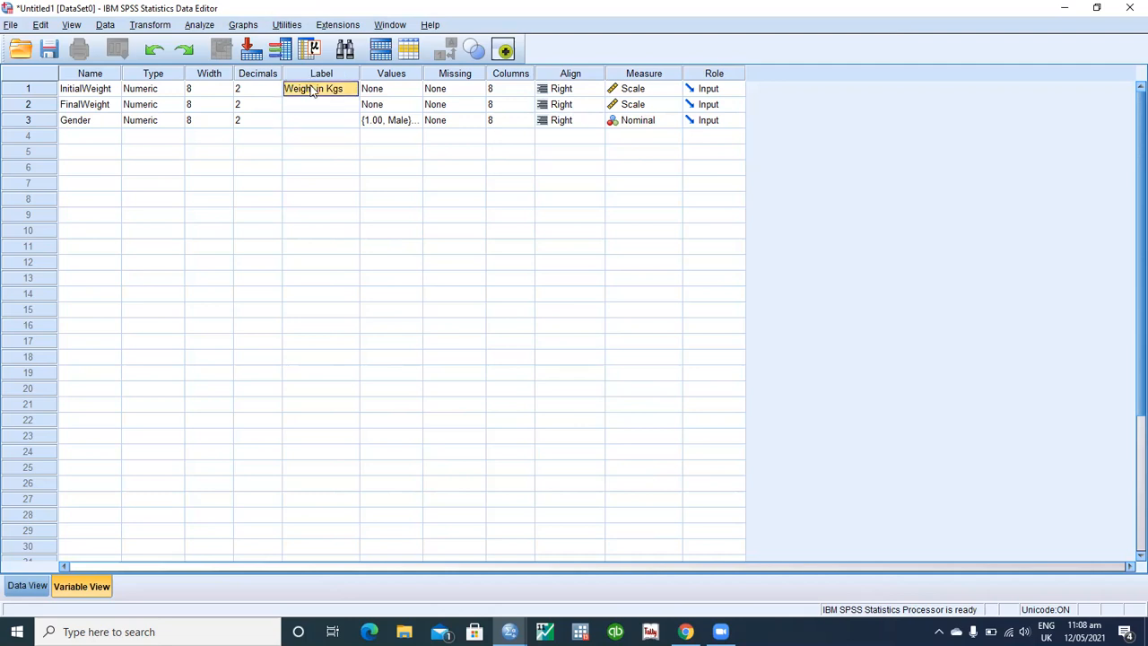
{"action": "key", "text": "Down"}
{"action": "type", "text": "Weight in Kgs"}
{"action": "key", "text": "Down"}
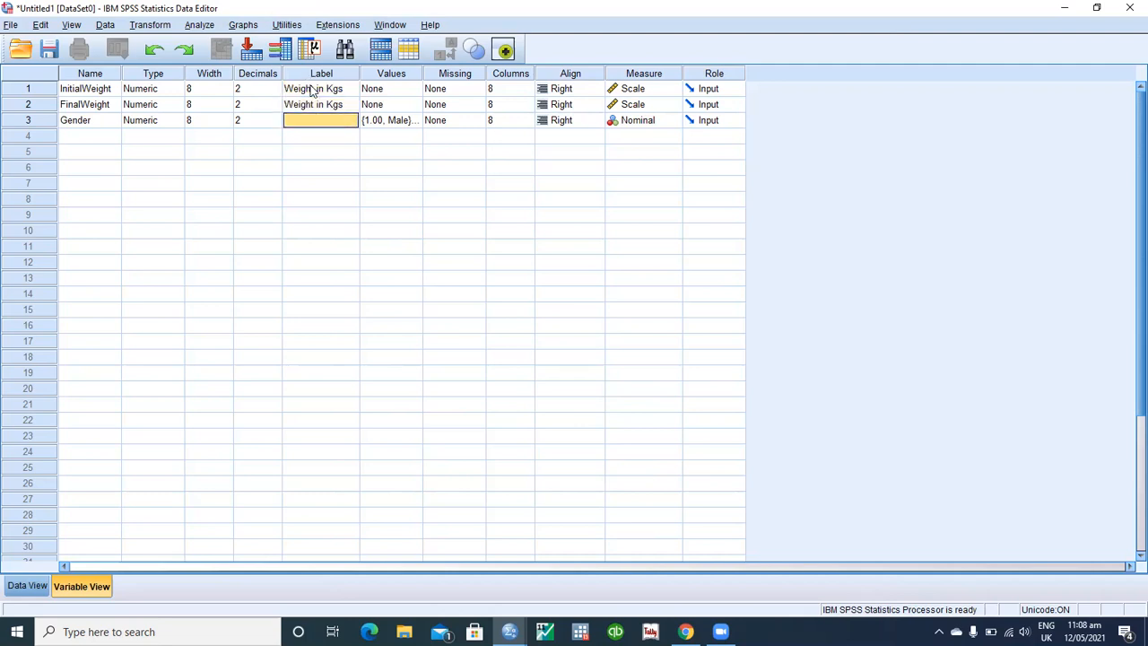
Enter the first case in the data grid with InitialWeight 70 and FinalWeight 65
{"action": "left_click", "coordinate": [12, 594]}
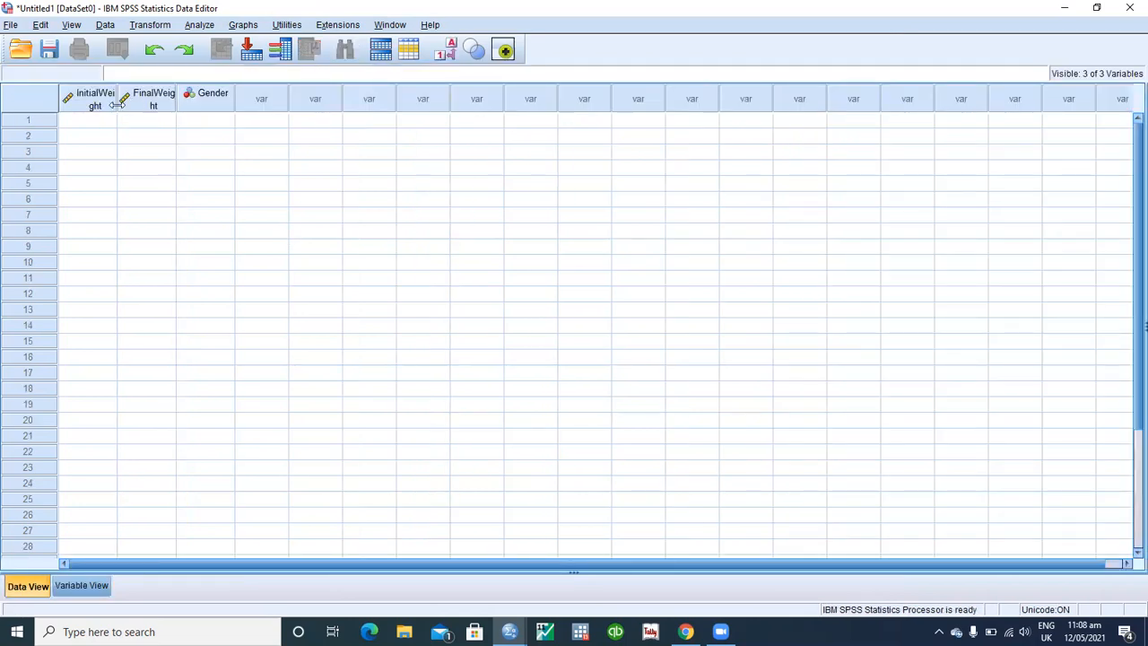
{"action": "left_click", "coordinate": [79, 123]}
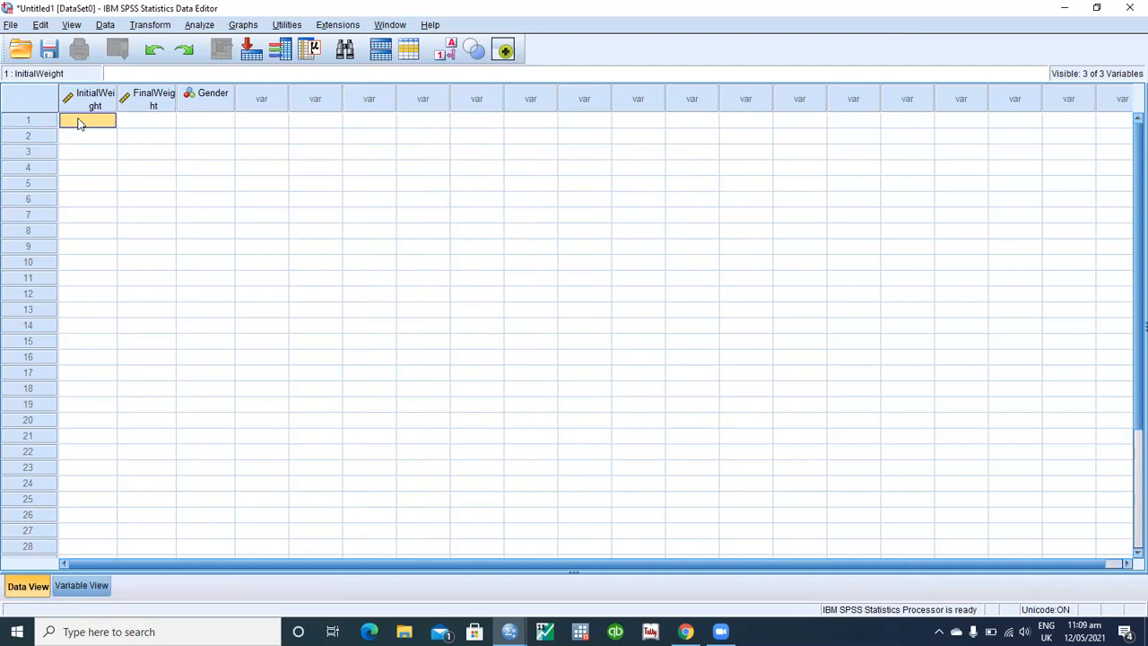
{"action": "type", "text": "70"}
{"action": "key", "text": "Return"}
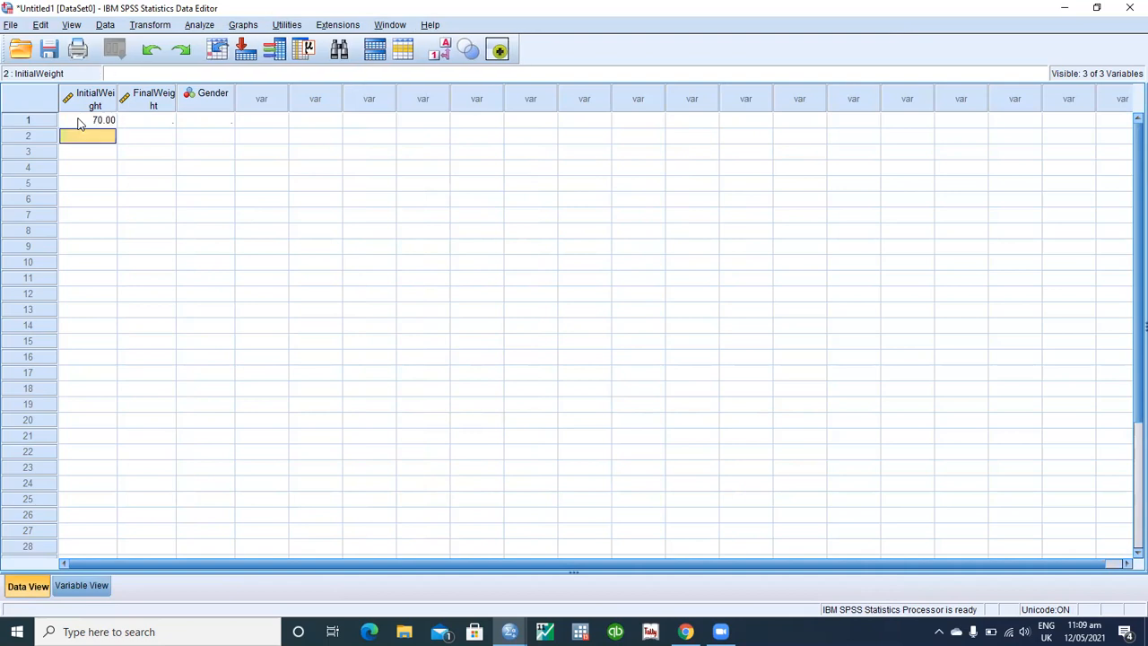
{"action": "key", "text": "Up"}
{"action": "key", "text": "Right"}
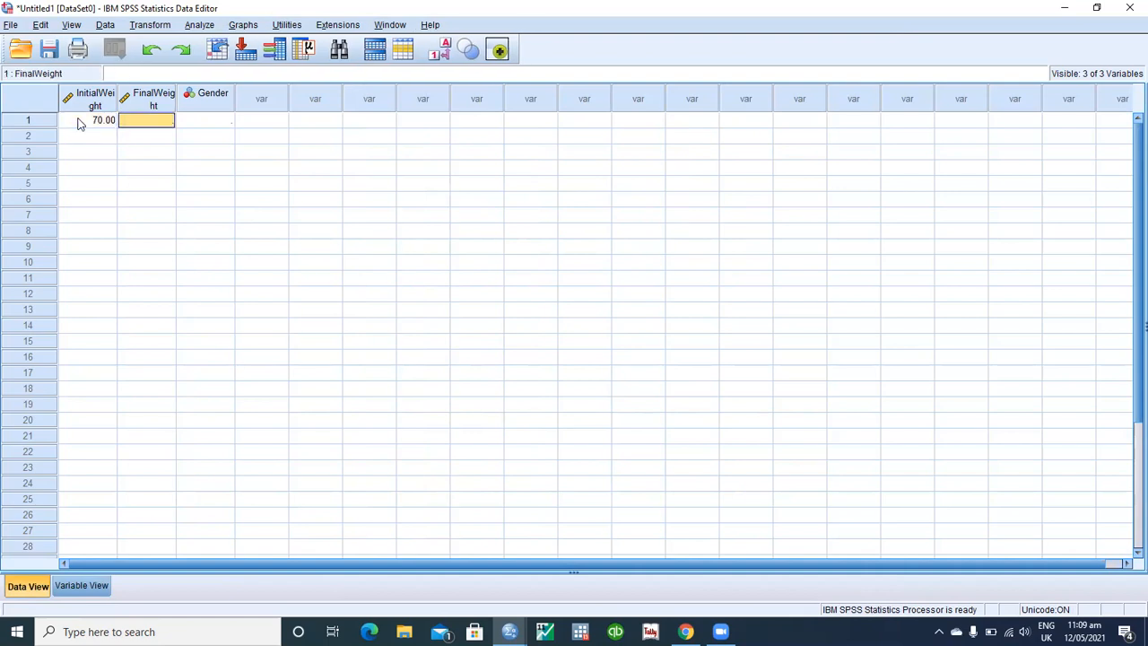
{"action": "type", "text": "65"}
{"action": "key", "text": "Return"}
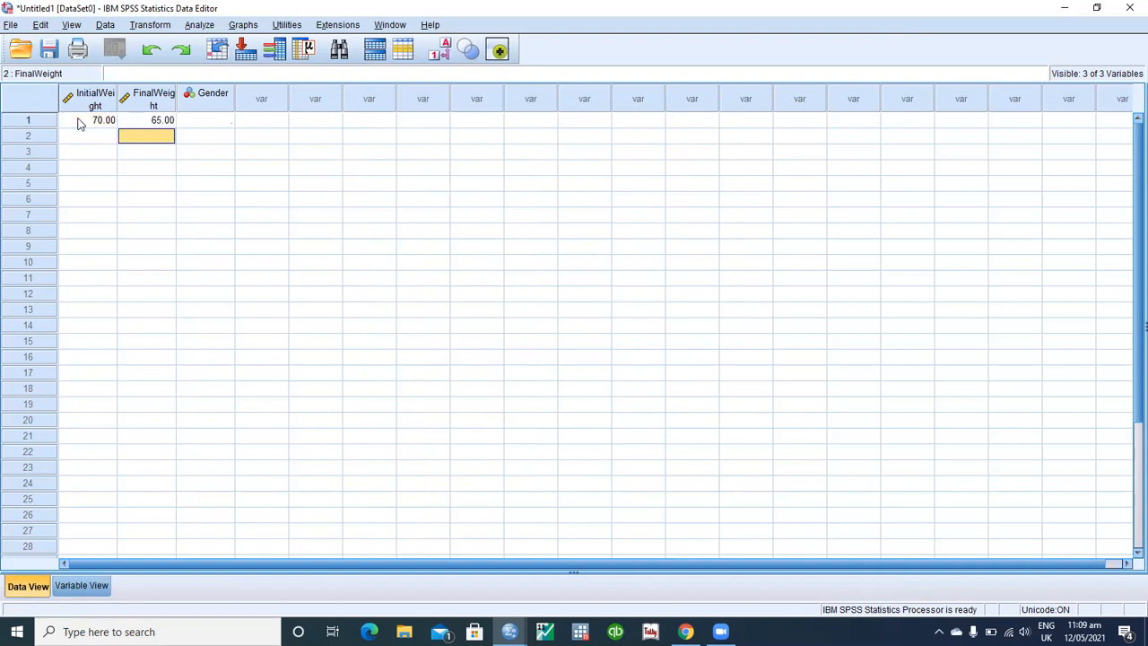
Enter the second case with InitialWeight 65 and FinalWeight 56
{"action": "key", "text": "Up"}
{"action": "key", "text": "Down"}
{"action": "key", "text": "Left"}
{"action": "key", "text": "Up"}
{"action": "key", "text": "Right"}
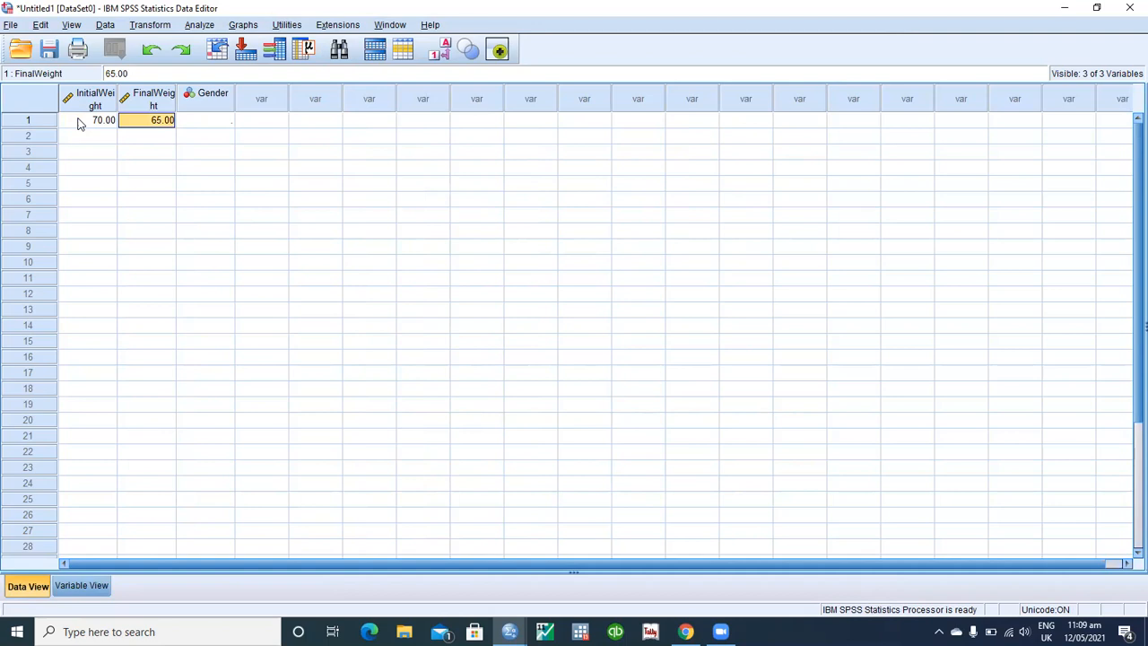
{"action": "key", "text": "Down"}
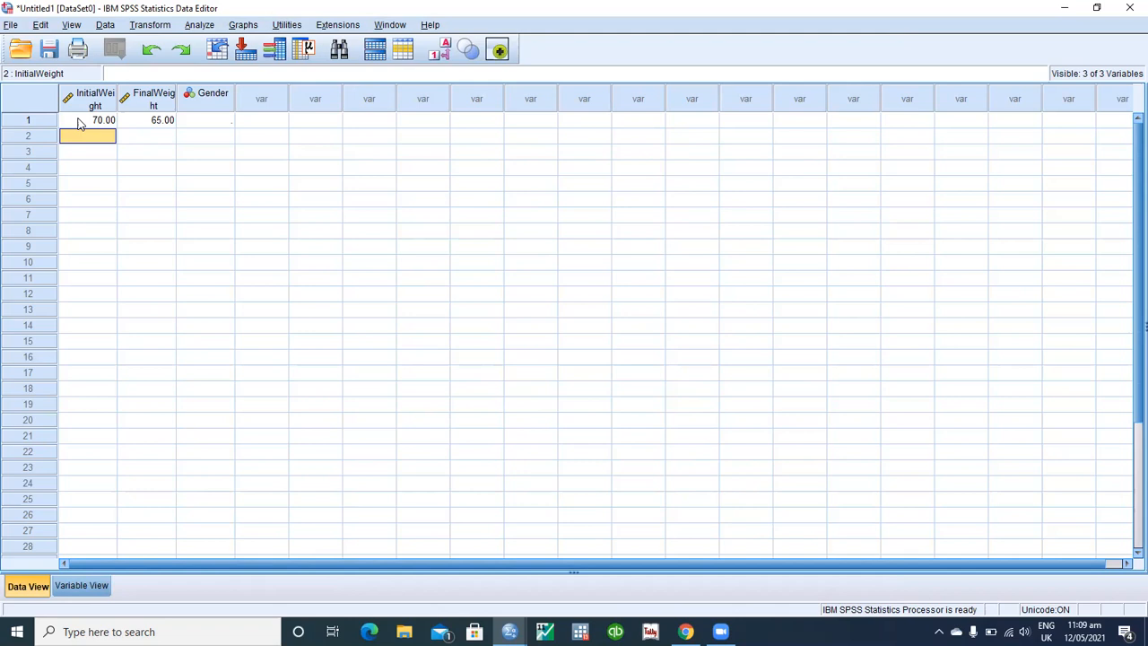
{"action": "type", "text": "65"}
{"action": "key", "text": "Tab"}
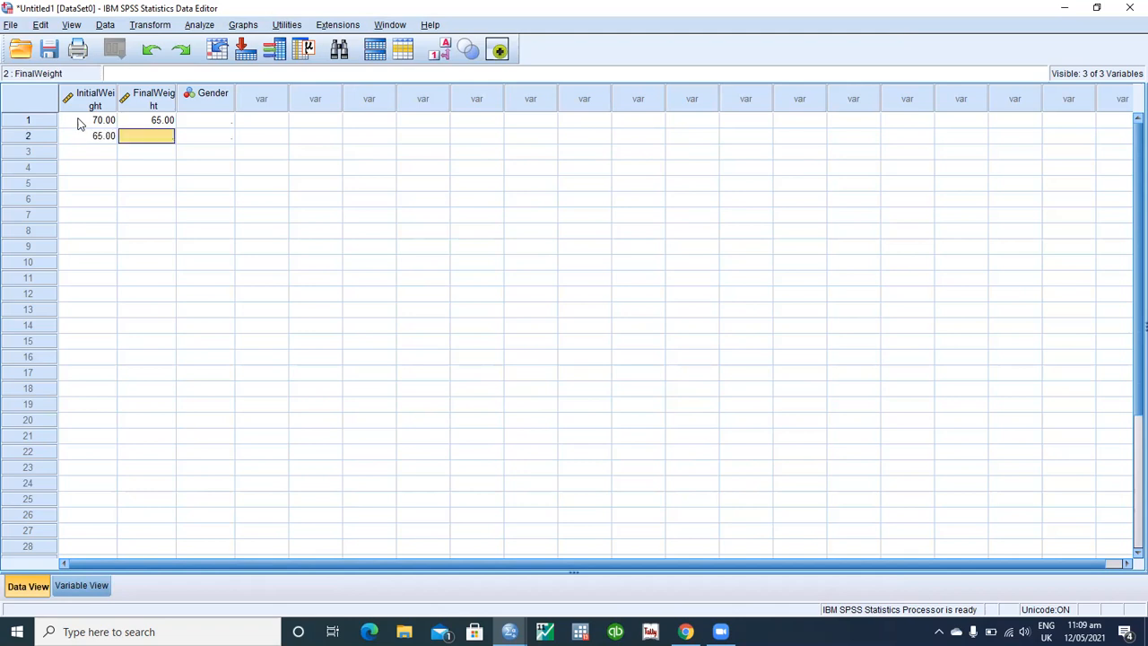
{"action": "type", "text": "56"}
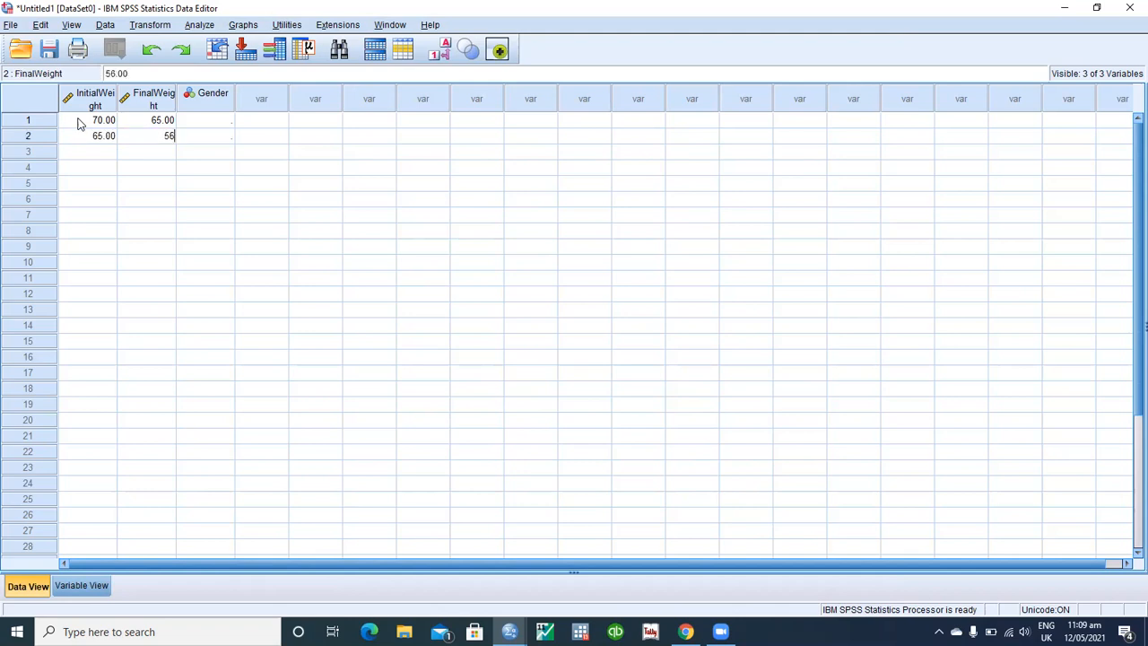
{"action": "key", "text": "Return"}
Change the FinalWeight of the second case to 65
{"action": "key", "text": "Up"}
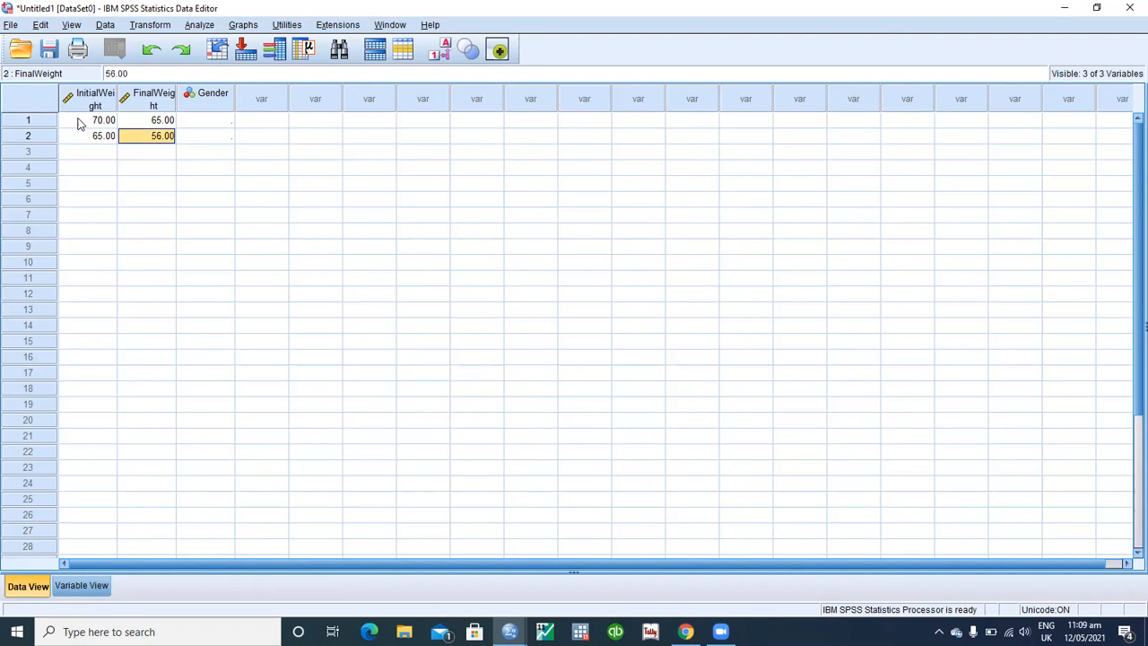
{"action": "type", "text": "65"}
{"action": "key", "text": "Return"}
{"action": "key", "text": "Left"}
{"action": "key", "text": "Up"}
{"action": "key", "text": "Up"}
{"action": "key", "text": "Down"}
{"action": "key", "text": "Down"}
{"action": "key", "text": "Down"}
{"action": "key", "text": "Up"}
{"action": "key", "text": "Up"}
{"action": "key", "text": "Up"}
{"action": "key", "text": "Down"}
{"action": "key", "text": "Down"}
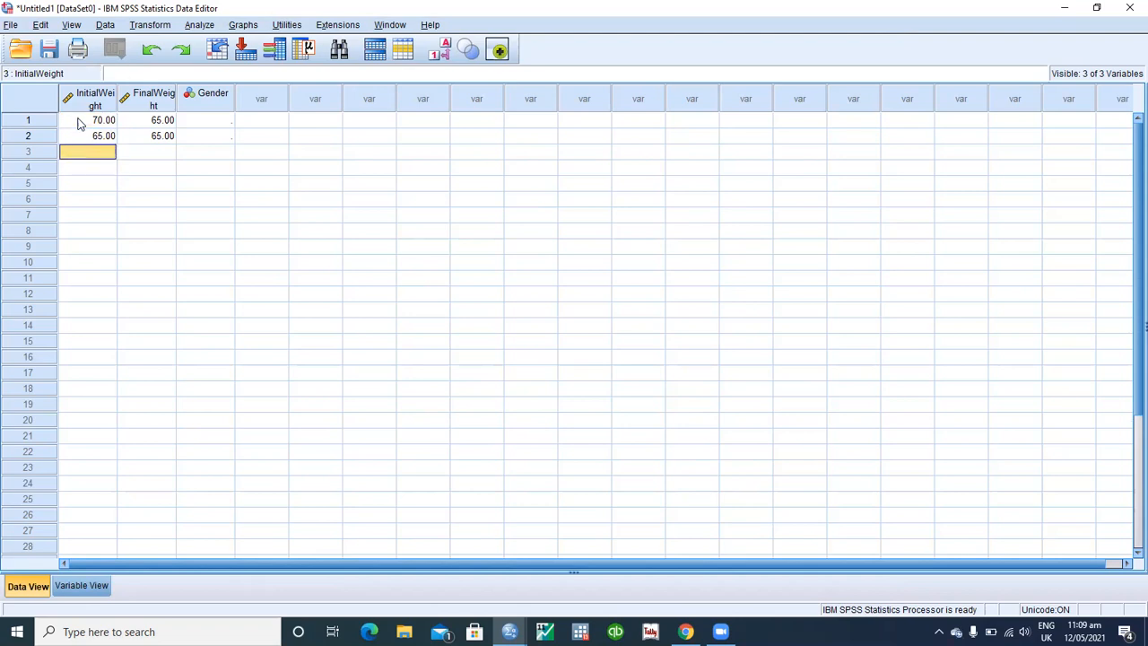
Enter the InitialWeight values 77, 89 and 56 for cases 3, 4 and 5
{"action": "type", "text": "77"}
{"action": "key", "text": "Return"}
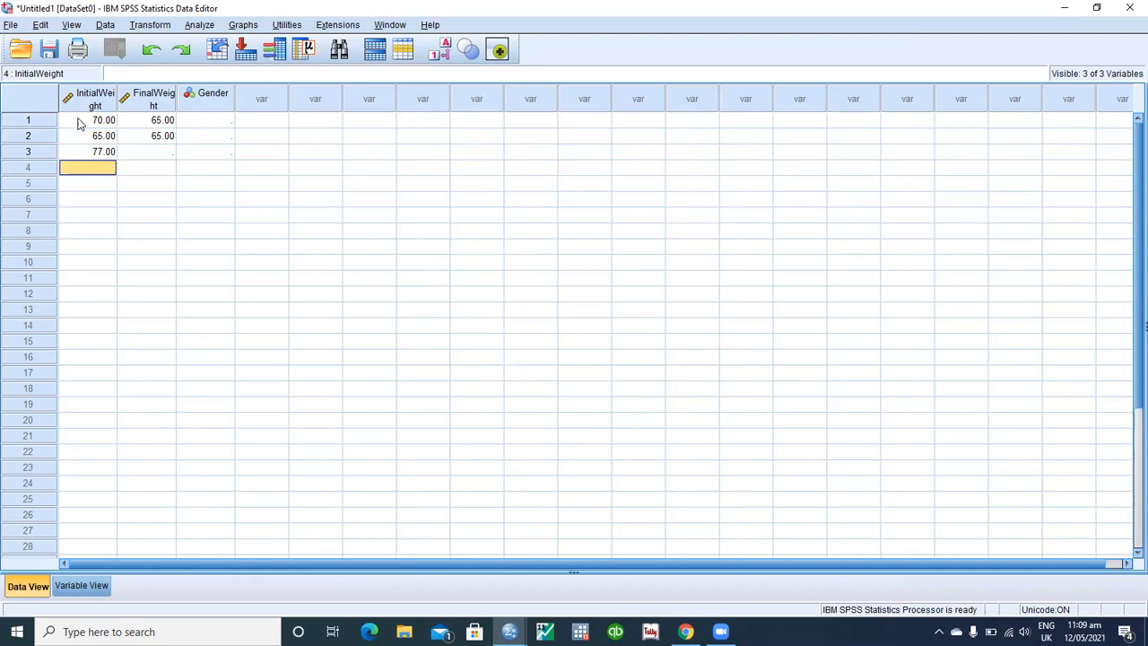
{"action": "type", "text": "89"}
{"action": "key", "text": "Return"}
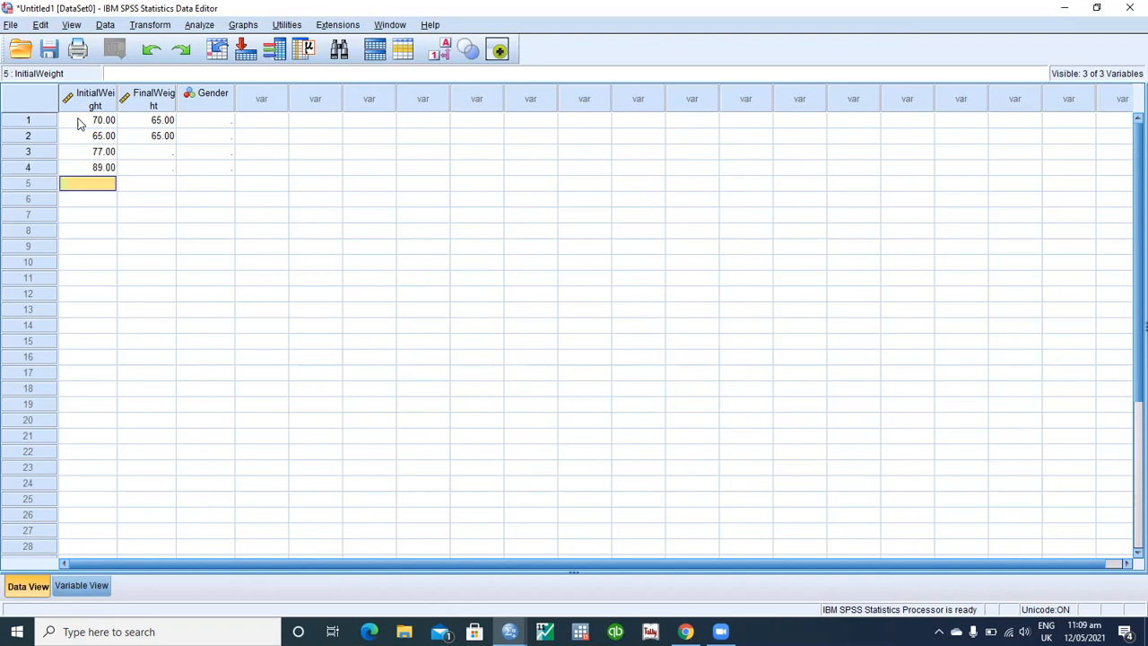
{"action": "type", "text": "56"}
{"action": "key", "text": "Return"}
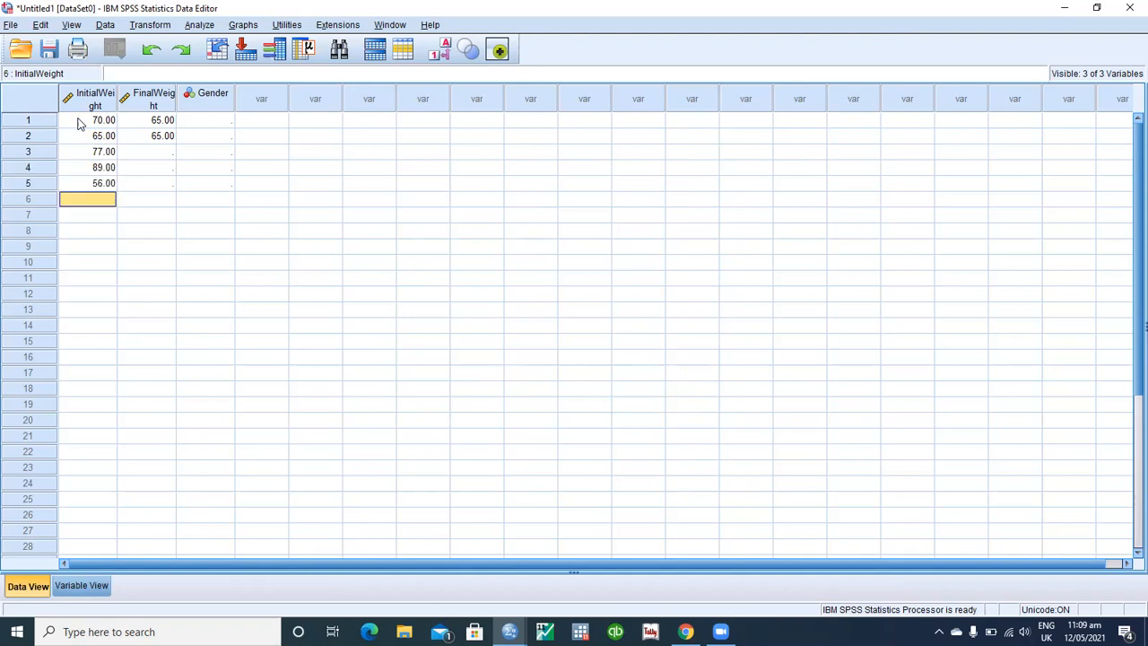
Fill in the FinalWeight of cases 3, 4 and 5 with 65, 88 and 55 respectively
{"action": "key", "text": "Up"}
{"action": "key", "text": "Right"}
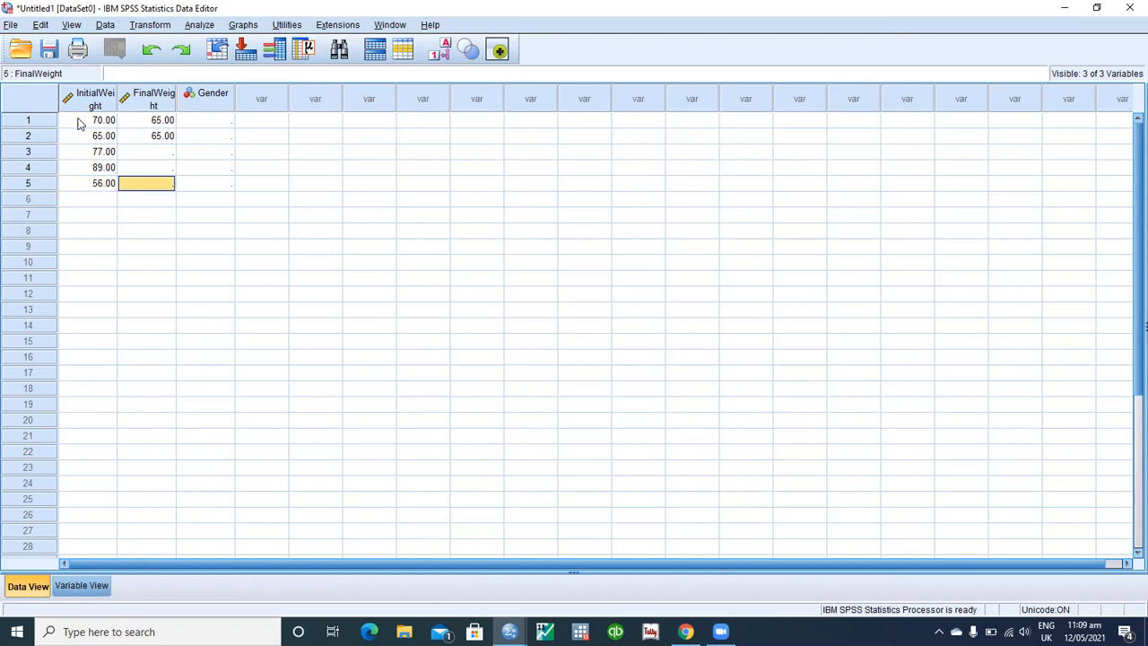
{"action": "type", "text": "55"}
{"action": "key", "text": "Return"}
{"action": "key", "text": "Up"}
{"action": "key", "text": "Up"}
{"action": "key", "text": "Up"}
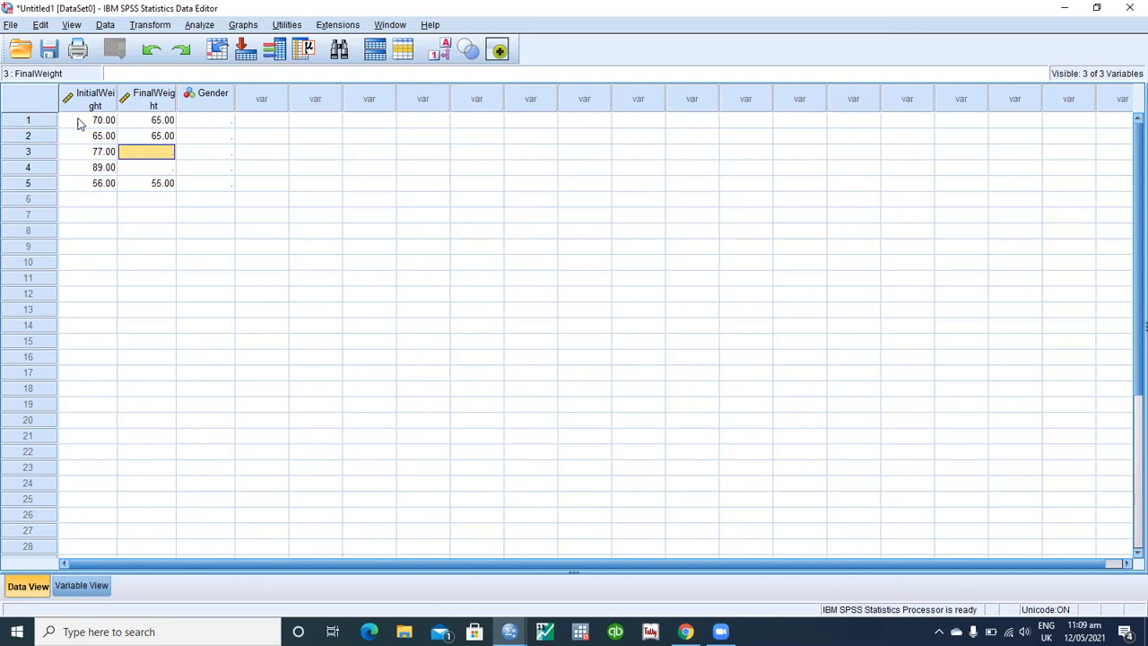
{"action": "type", "text": "65"}
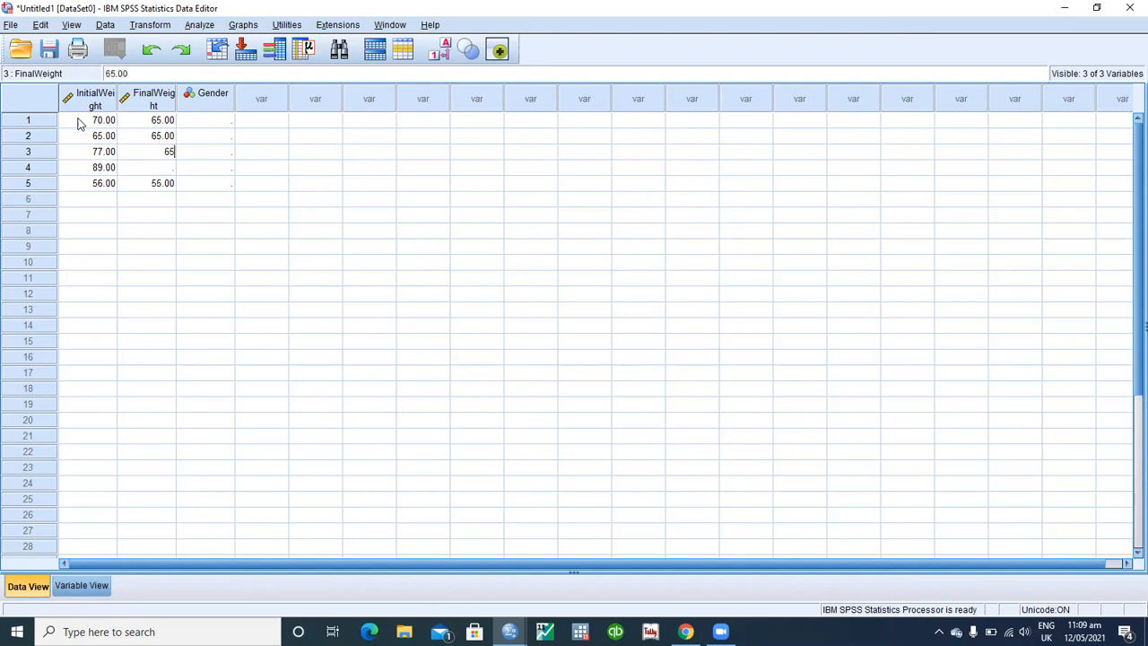
{"action": "key", "text": "Return"}
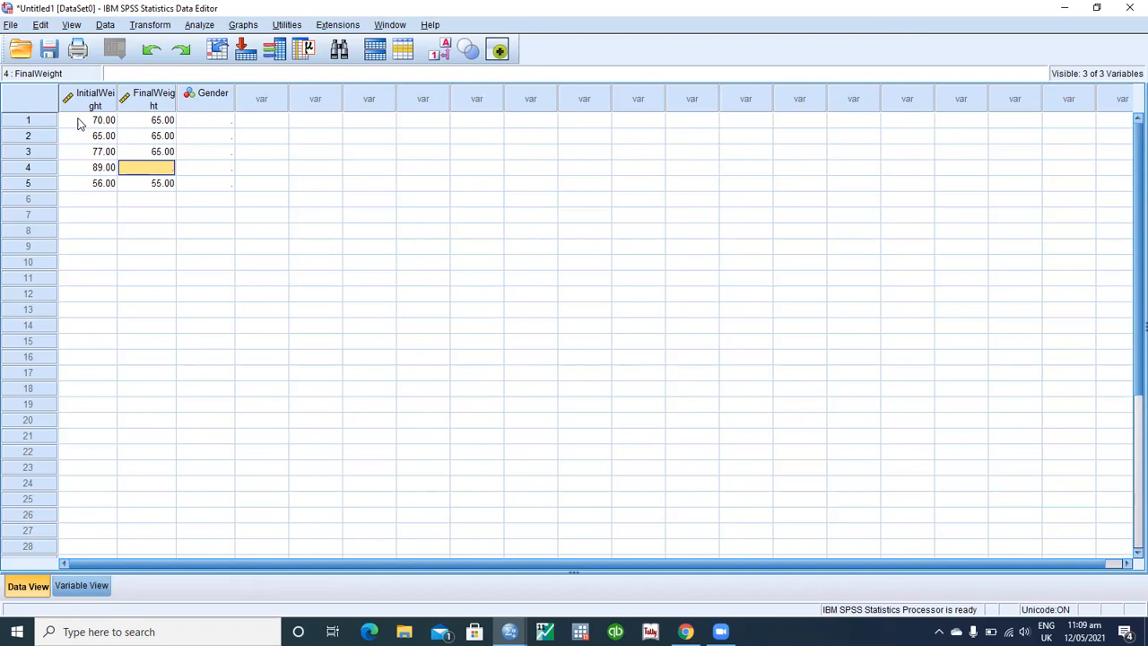
{"action": "type", "text": "88"}
{"action": "key", "text": "Return"}
Enter the Gender code 1 for the first case and 3 for the second case
{"action": "key", "text": "Up"}
{"action": "key", "text": "Up"}
{"action": "key", "text": "Up"}
{"action": "key", "text": "Up"}
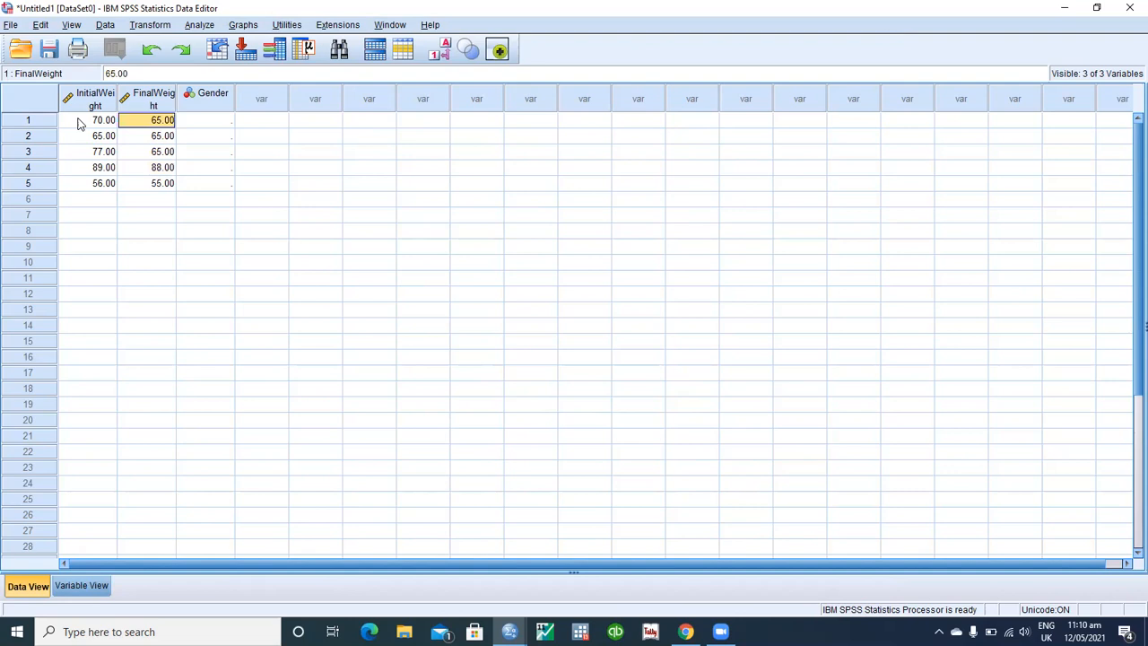
{"action": "key", "text": "Right"}
{"action": "key", "text": "Left"}
{"action": "key", "text": "Left"}
{"action": "key", "text": "Right"}
{"action": "key", "text": "Right"}
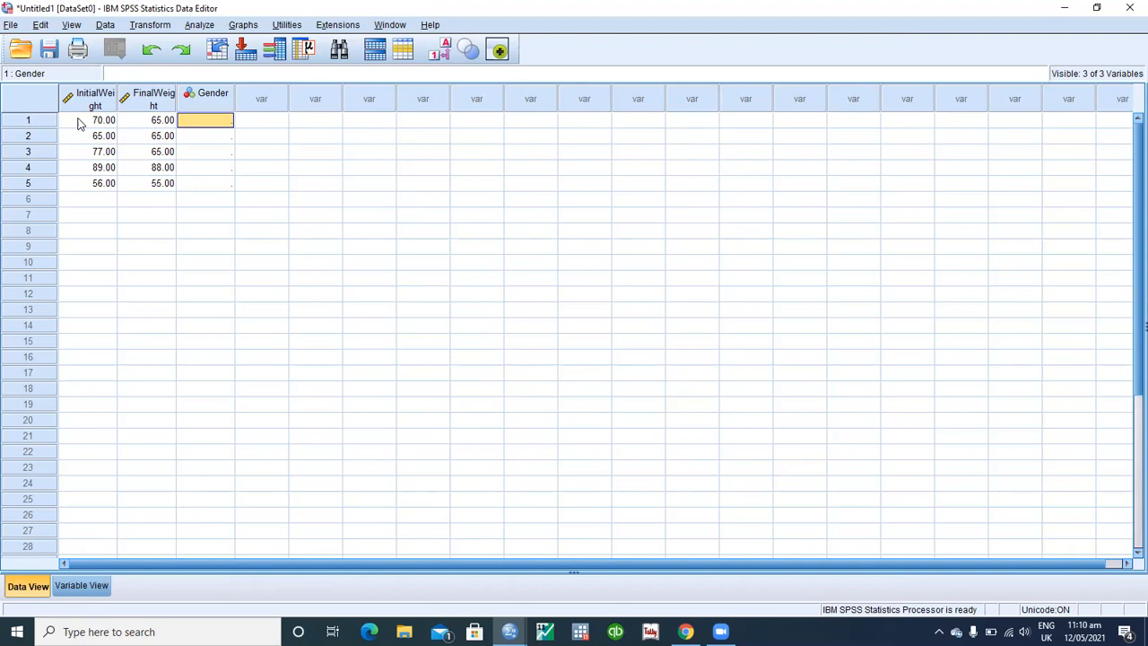
{"action": "type", "text": "1"}
{"action": "key", "text": "Return"}
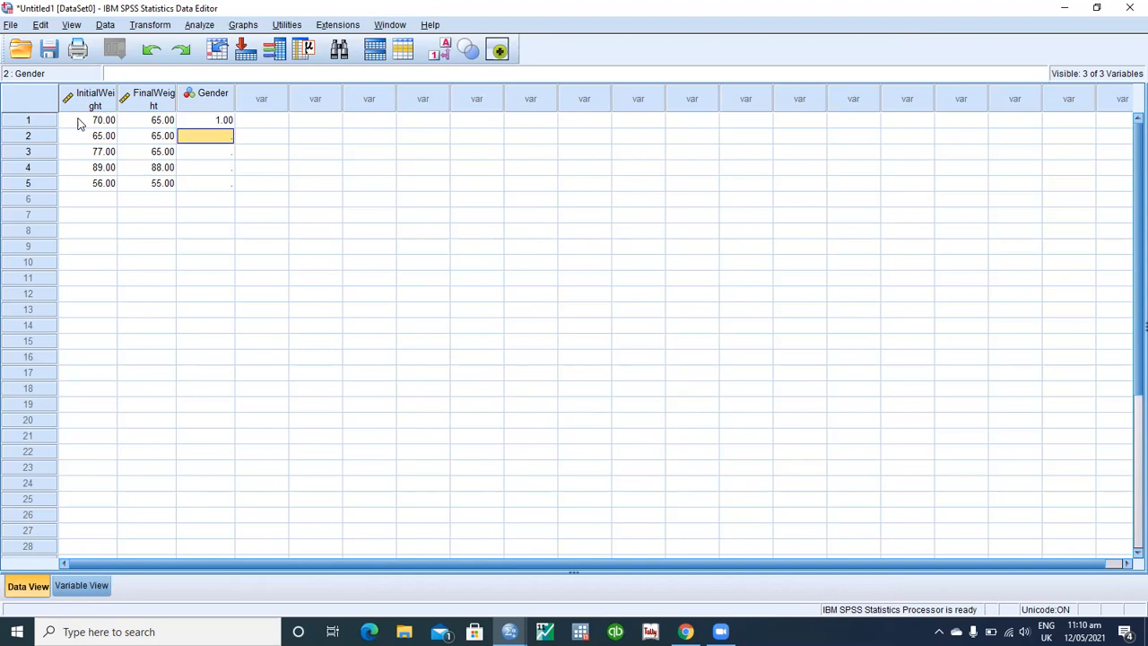
{"action": "type", "text": "3"}
{"action": "key", "text": "Return"}
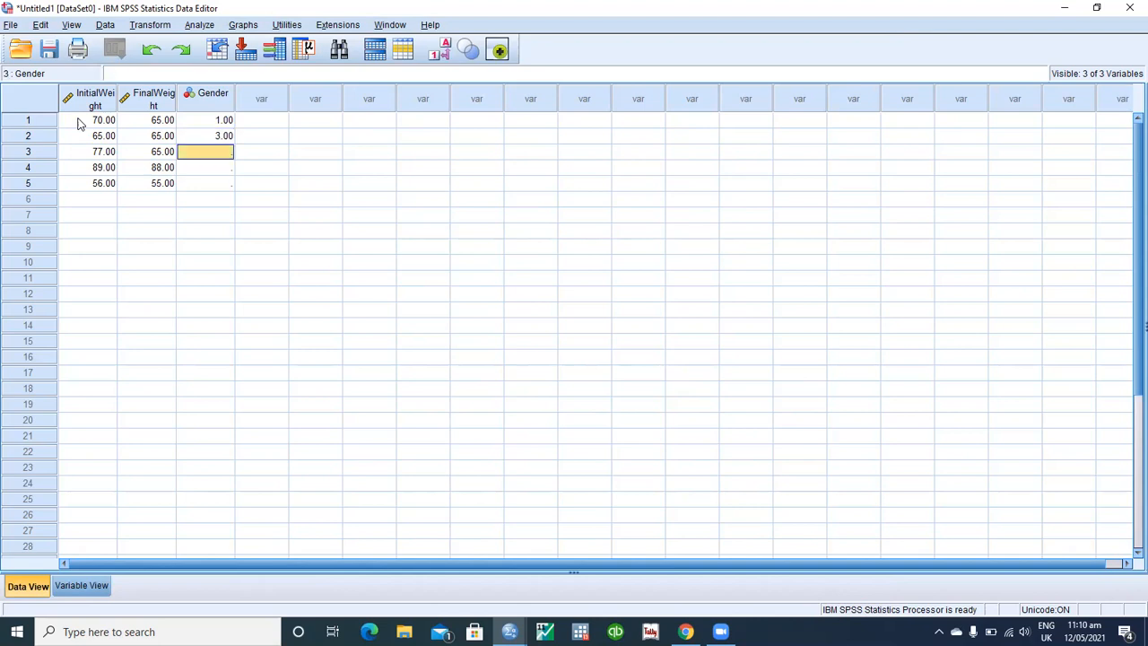
Correct the Gender code of the second case to 2
{"action": "key", "text": "Up"}
{"action": "type", "text": "2"}
{"action": "key", "text": "Return"}
{"action": "key", "text": "Up"}
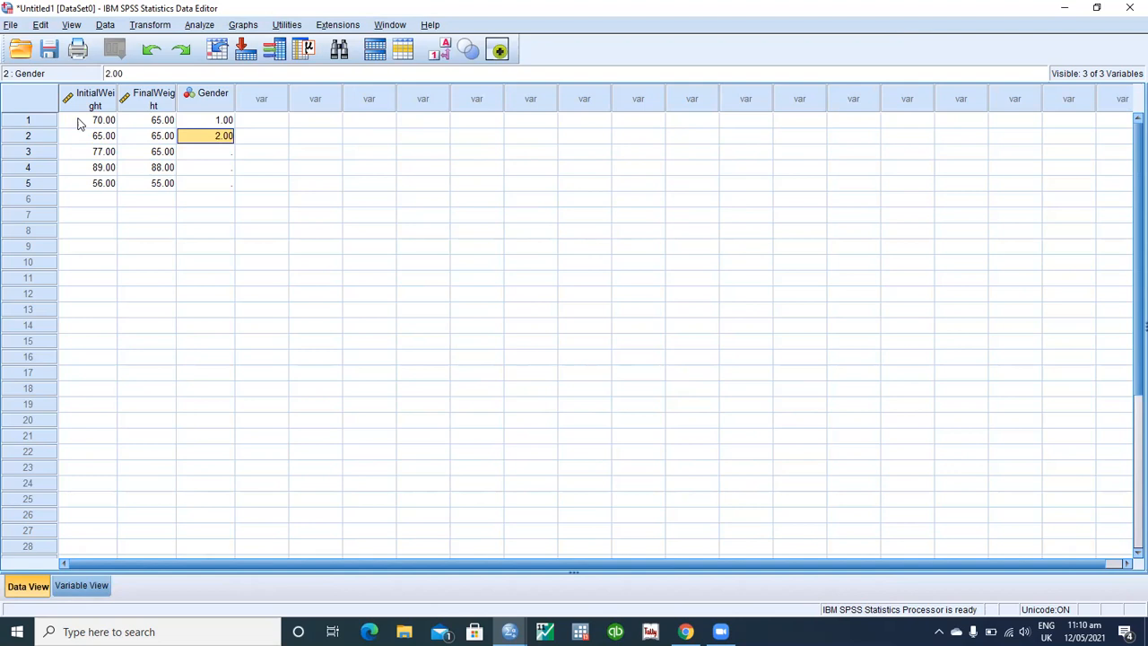
Enter the Gender codes 1, 1 and 2 for cases 3, 4 and 5
{"action": "key", "text": "Down"}
{"action": "key", "text": "Up"}
{"action": "key", "text": "Down"}
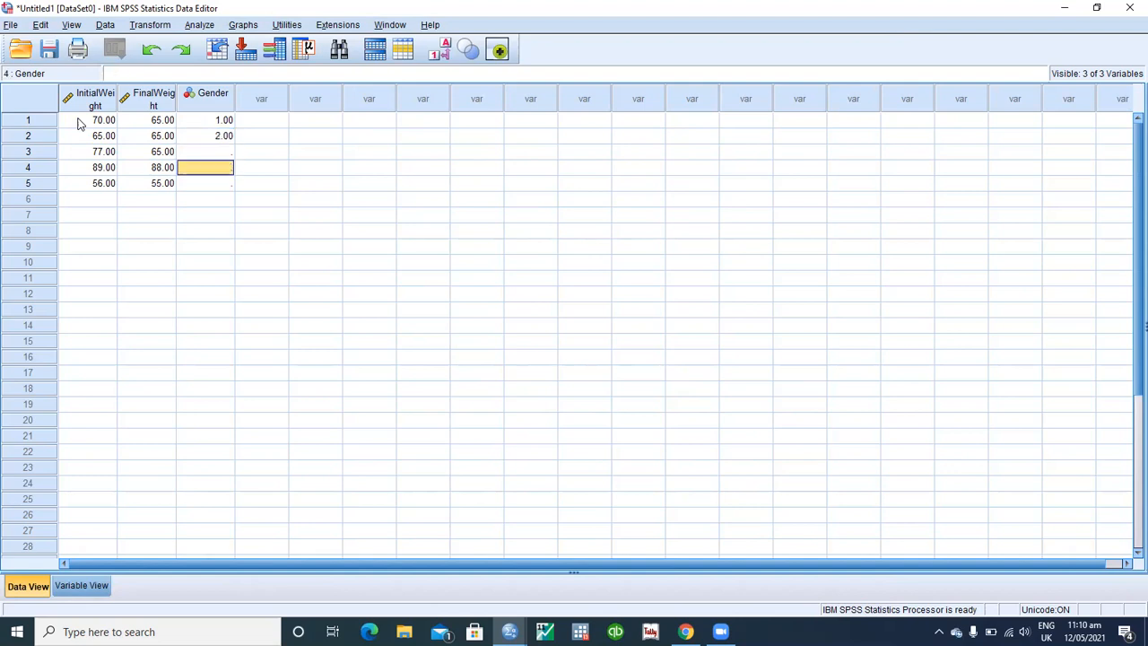
{"action": "type", "text": "1"}
{"action": "key", "text": "Return"}
{"action": "type", "text": "1"}
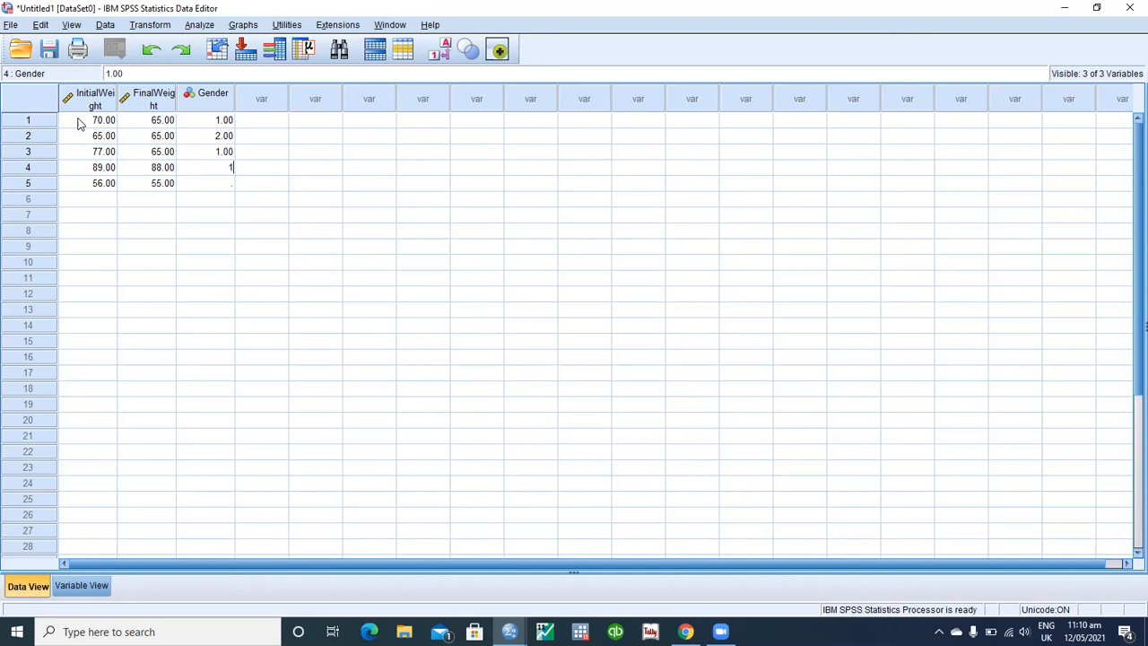
{"action": "key", "text": "Return"}
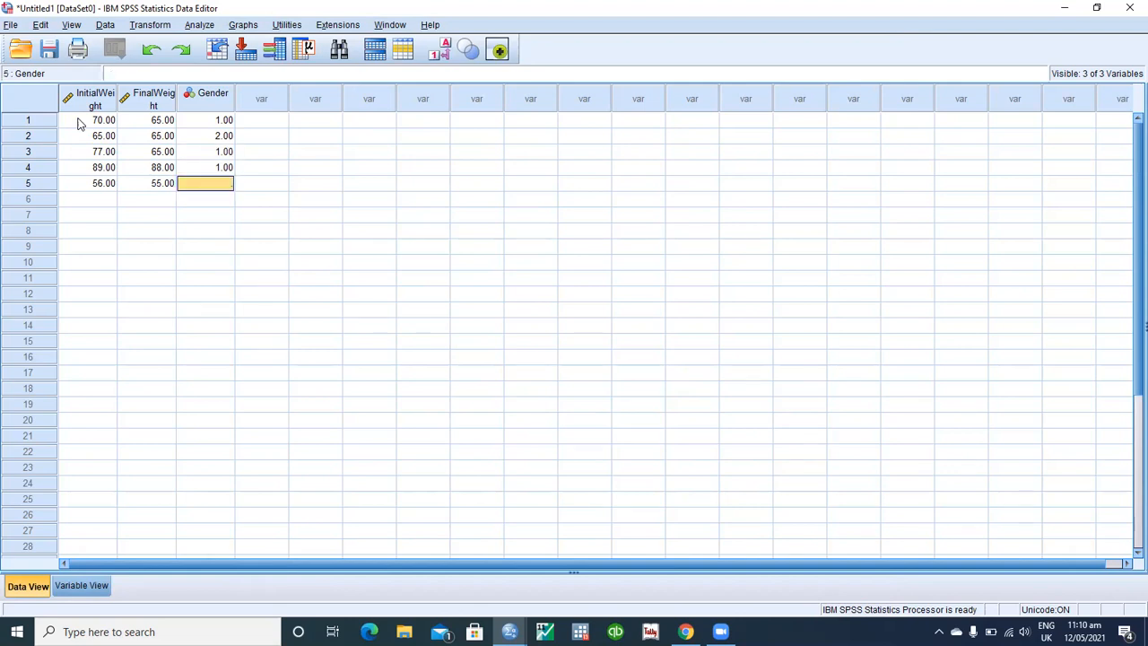
{"action": "type", "text": "2"}
{"action": "key", "text": "Return"}
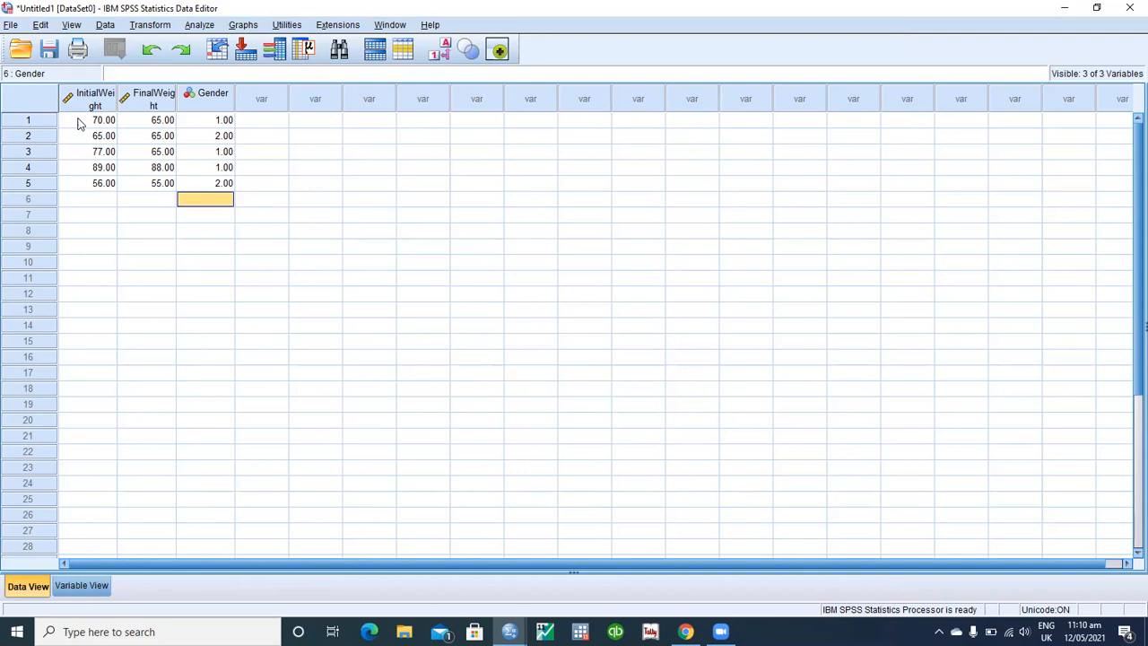
Display the value labels Male and Female instead of the numeric Gender codes in the data grid
{"action": "key", "text": "Up"}
{"action": "key", "text": "Up"}
{"action": "key", "text": "Up"}
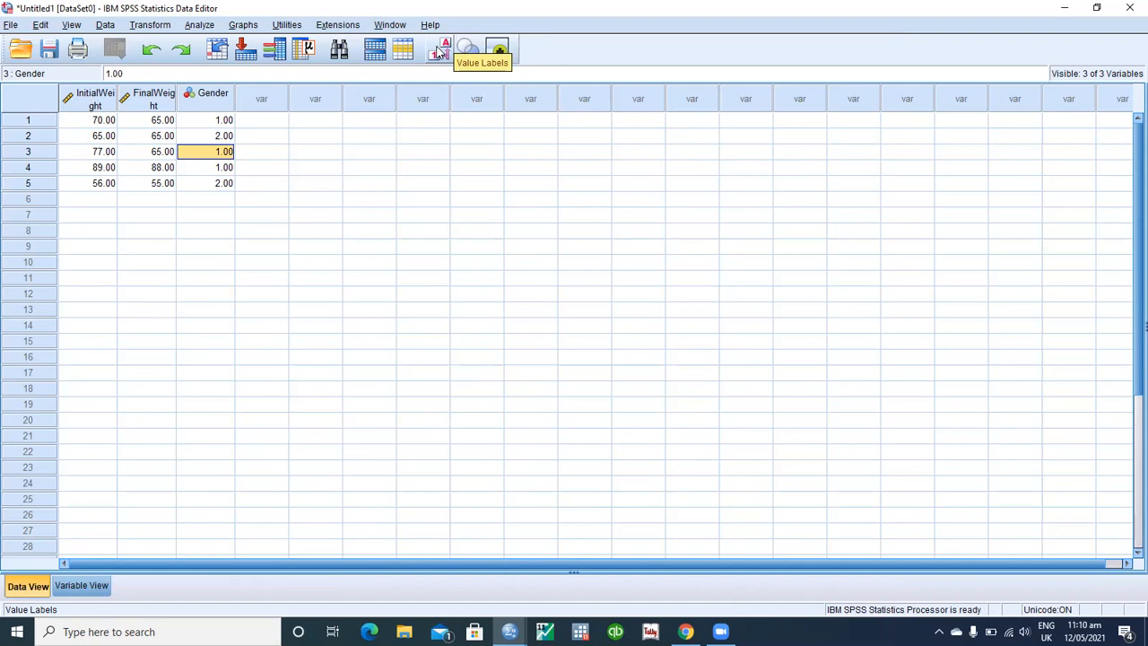
{"action": "left_click", "coordinate": [440, 52]}
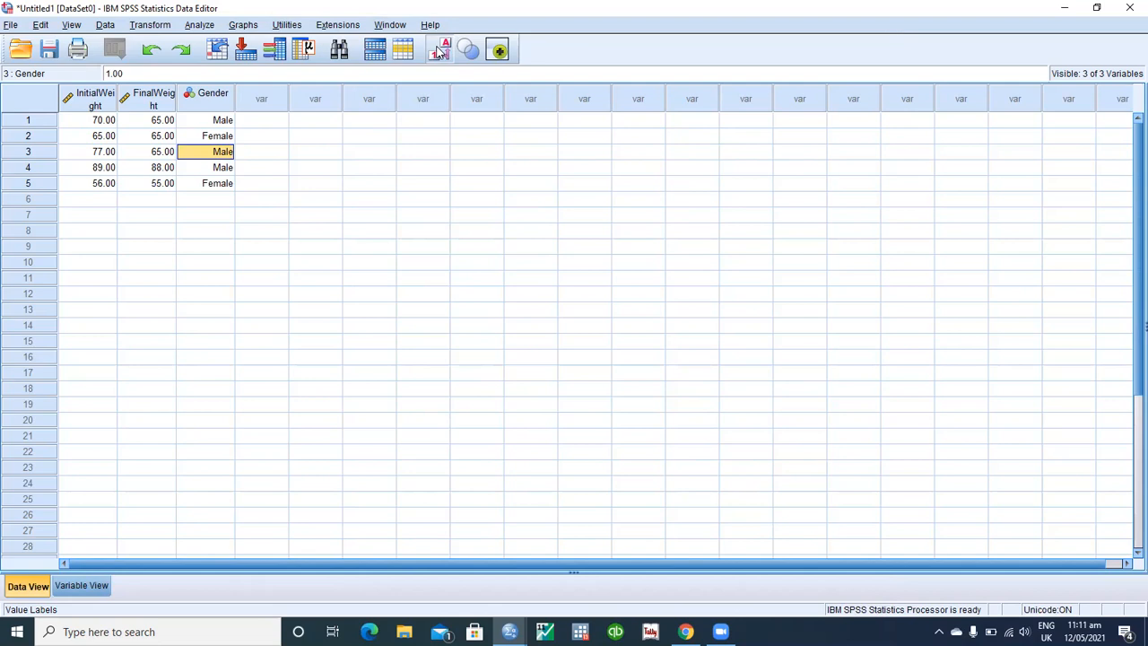
Show the numeric Gender codes instead of the value labels, and delete the InitialWeight, FinalWeight and Gender variables from the dataset
{"action": "left_click", "coordinate": [440, 51]}
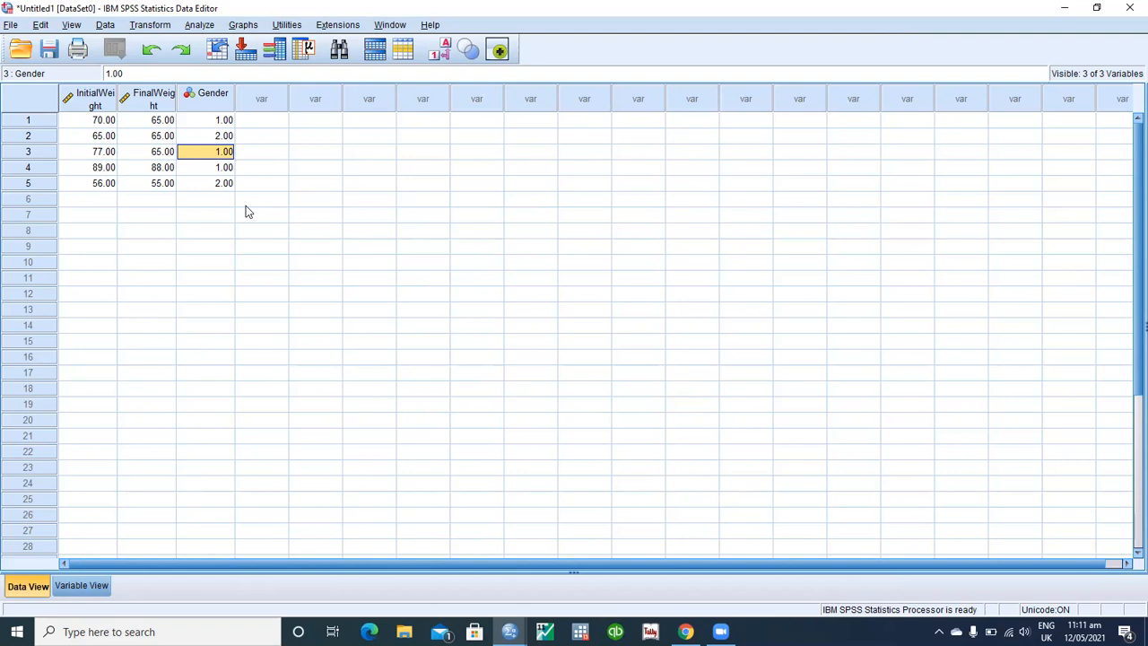
{"action": "left_click", "coordinate": [79, 85]}
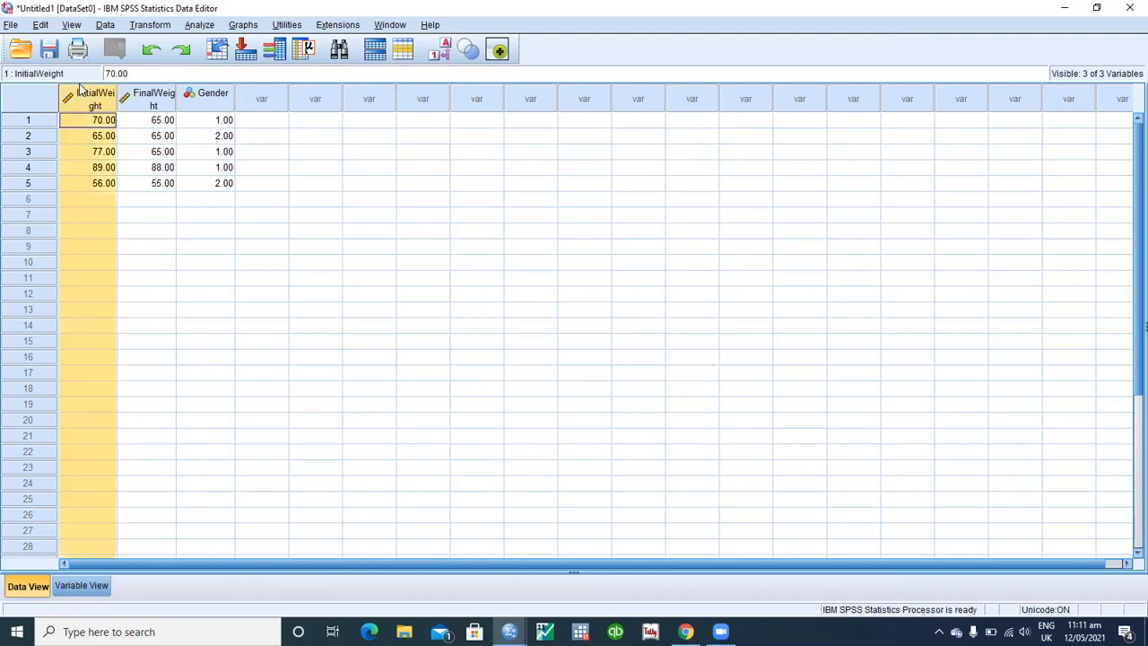
{"action": "key", "text": "Delete"}
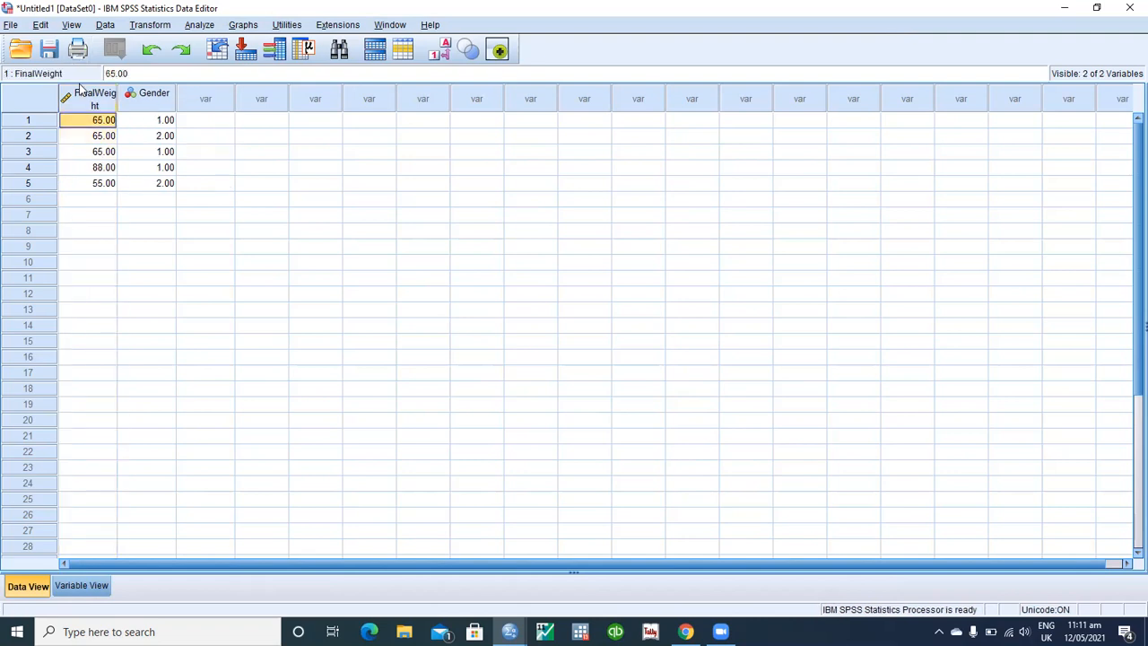
{"action": "left_click", "coordinate": [90, 101]}
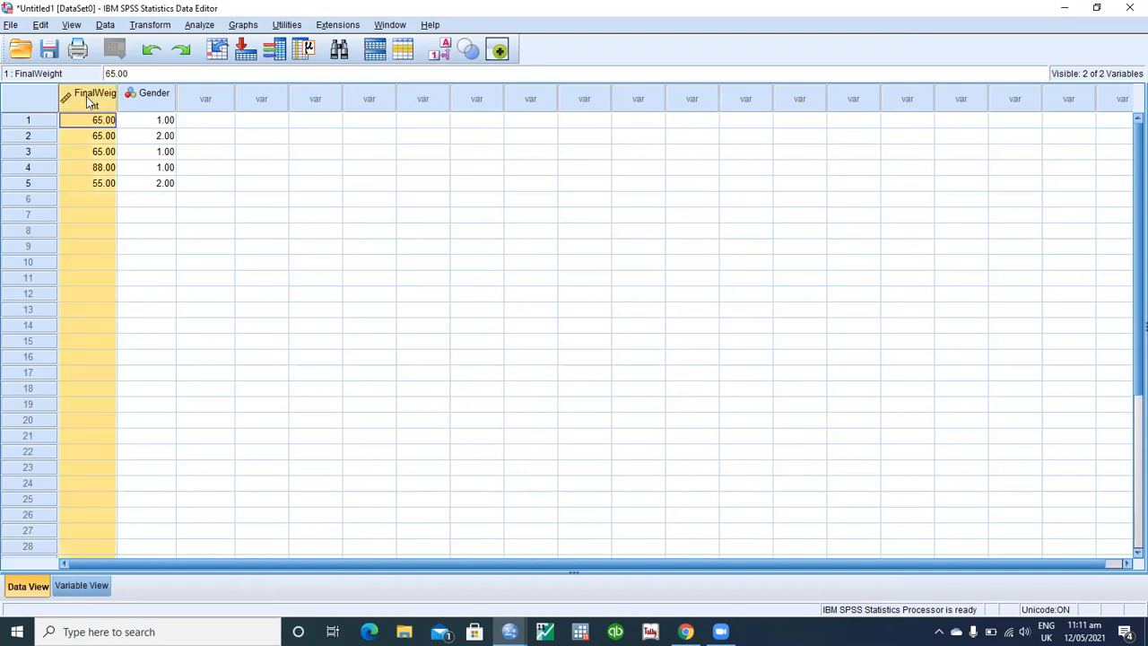
{"action": "key", "text": "Delete"}
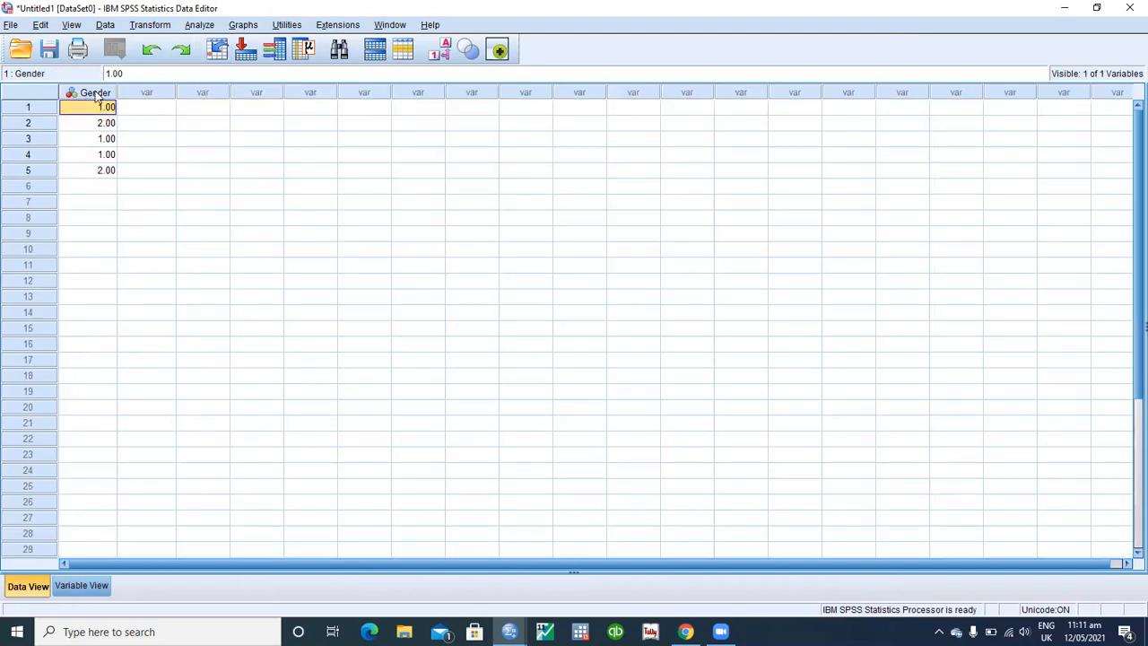
{"action": "left_click", "coordinate": [97, 95]}
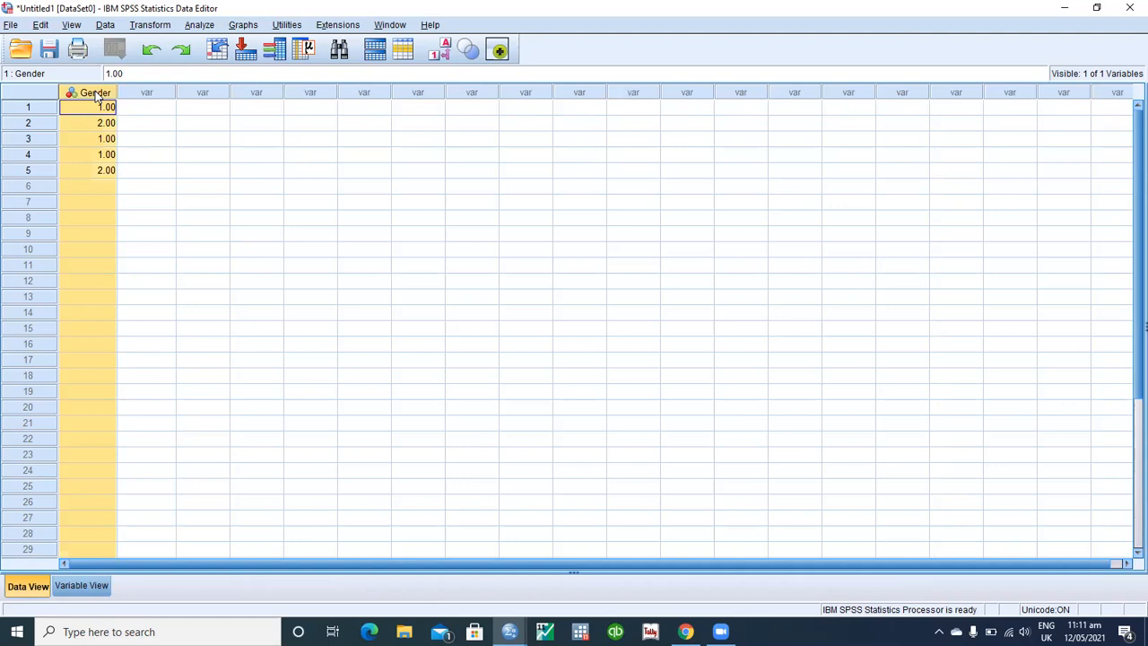
{"action": "key", "text": "Delete"}
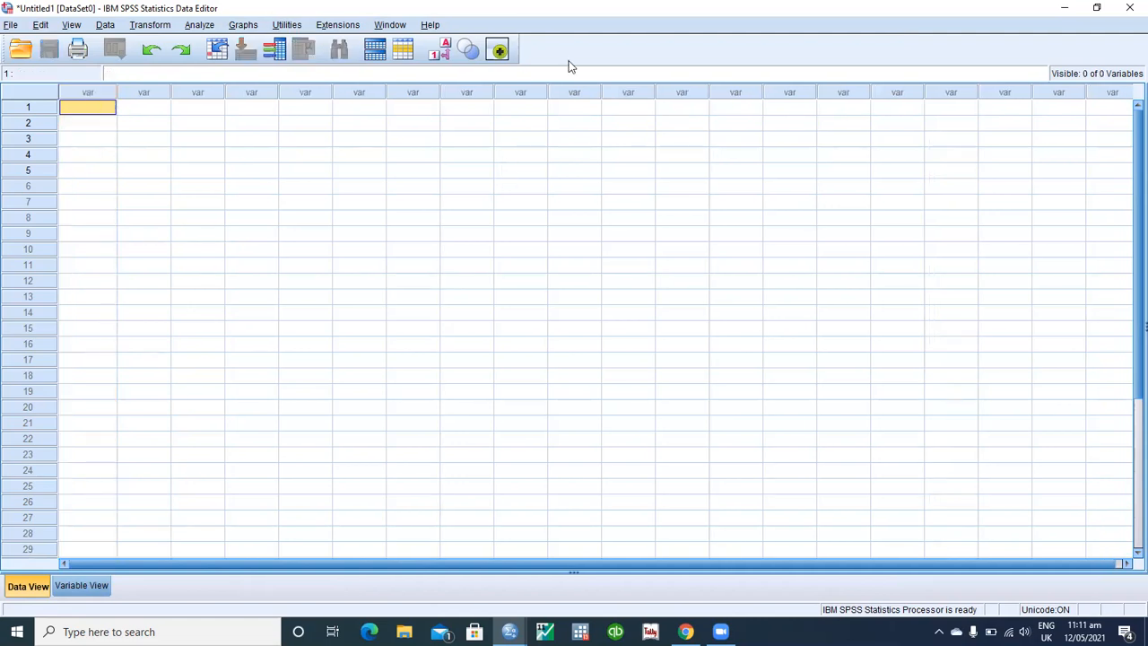